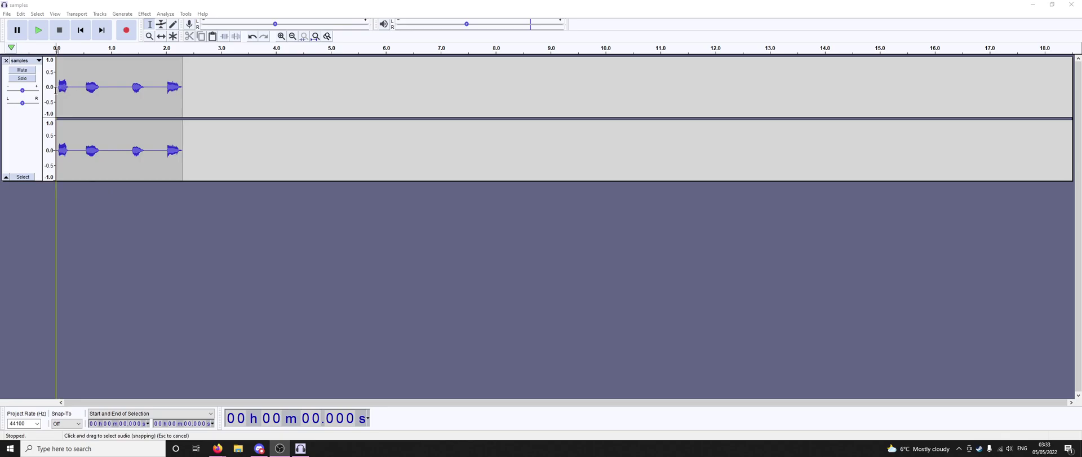
Play the samples track and select its first vocal blob, 0 to 0.3 s
{"action": "left_click", "coordinate": [57, 90]}
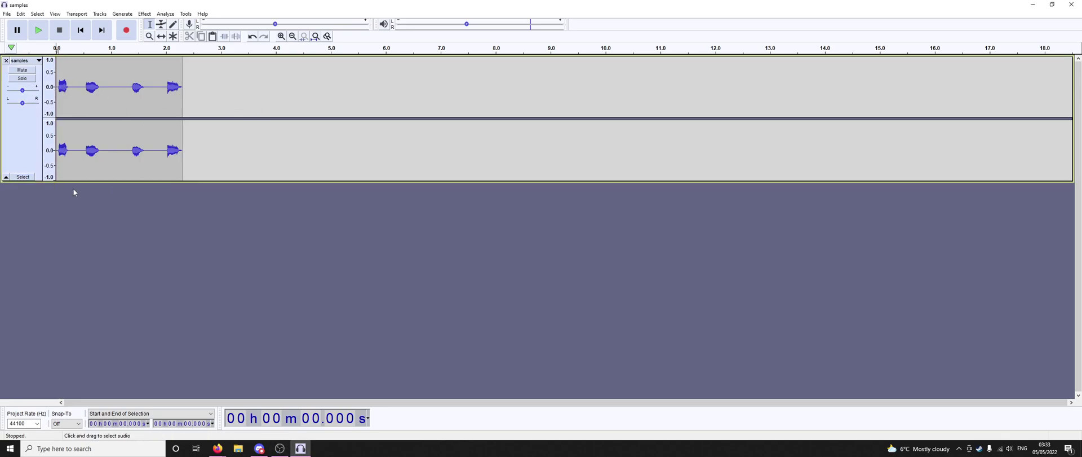
{"action": "key", "text": "space"}
{"action": "left_click_drag", "start_coordinate": [72, 93], "coordinate": [56, 93]}
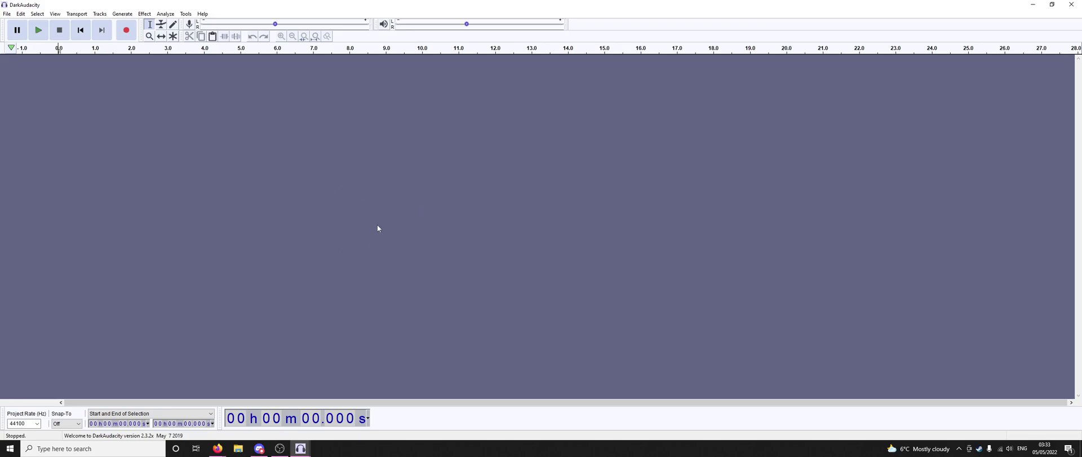
Paste the first vocal sample into the new project, play it, and export it as WAV '1'
{"action": "key", "text": "ctrl+v"}
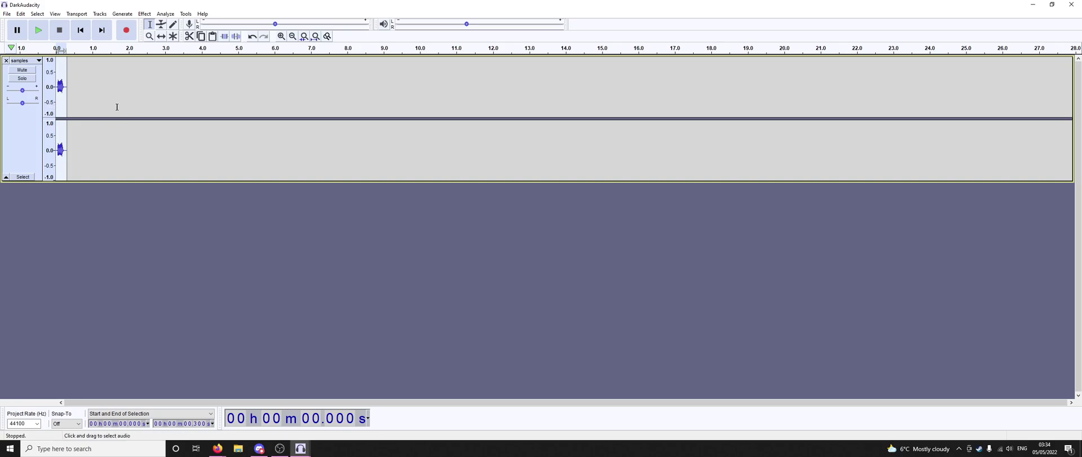
{"action": "key", "text": "space"}
{"action": "left_click", "coordinate": [7, 13]}
{"action": "mouse_move", "coordinate": [22, 76]}
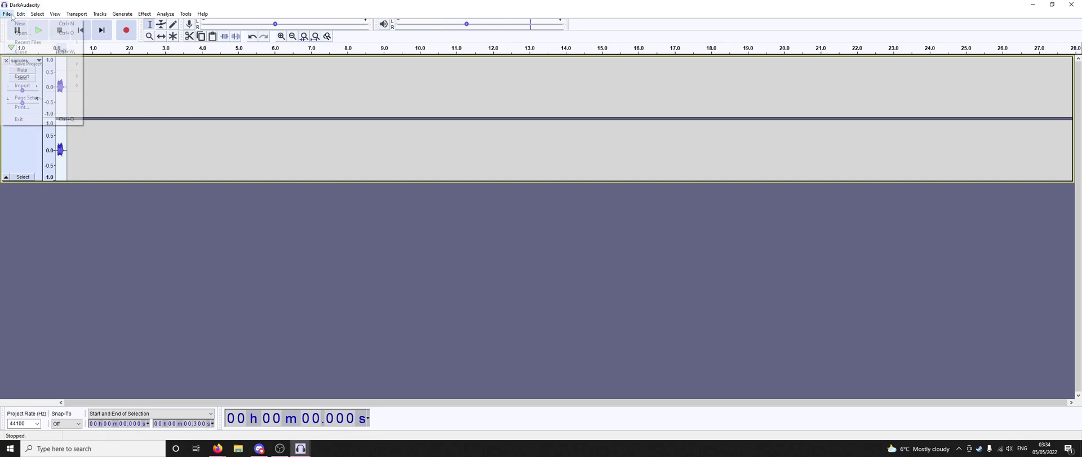
{"action": "left_click", "coordinate": [116, 85]}
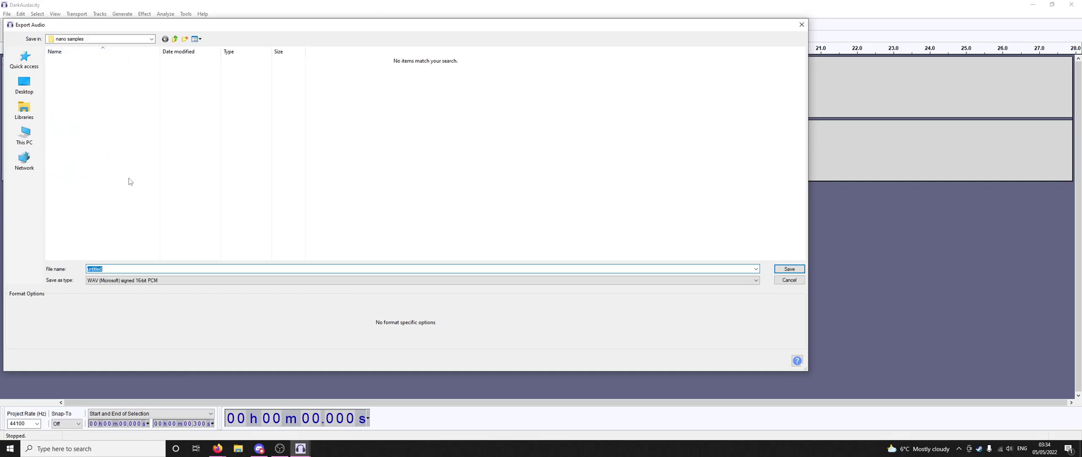
{"action": "type", "text": "1"}
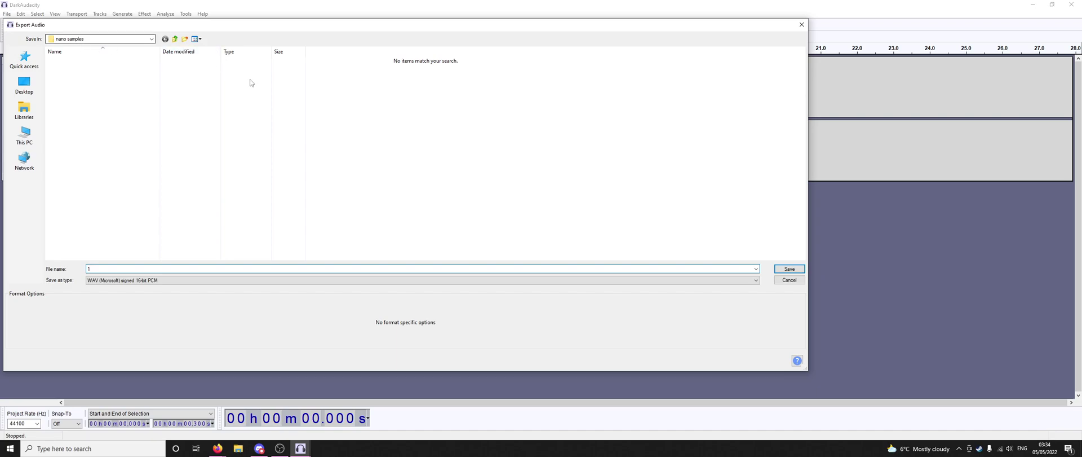
{"action": "left_click", "coordinate": [789, 269]}
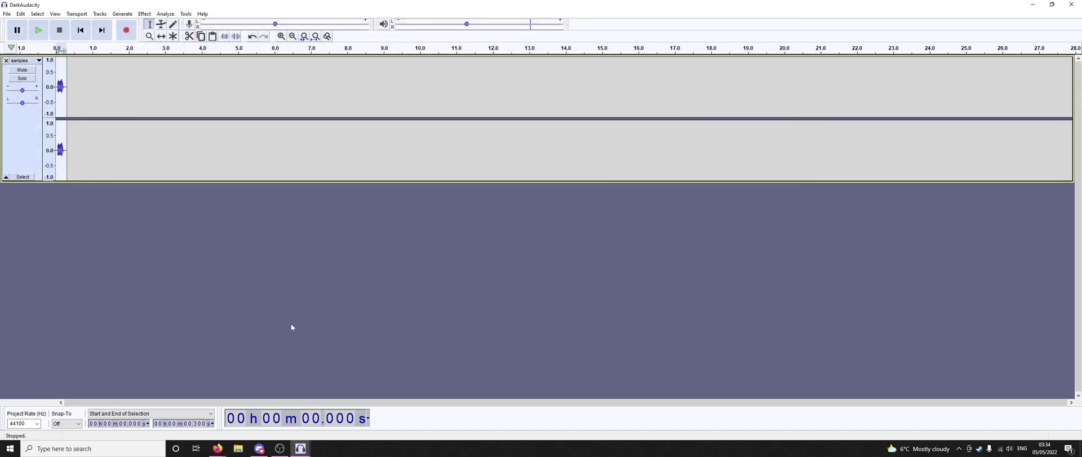
{"action": "mouse_move", "coordinate": [300, 448]}
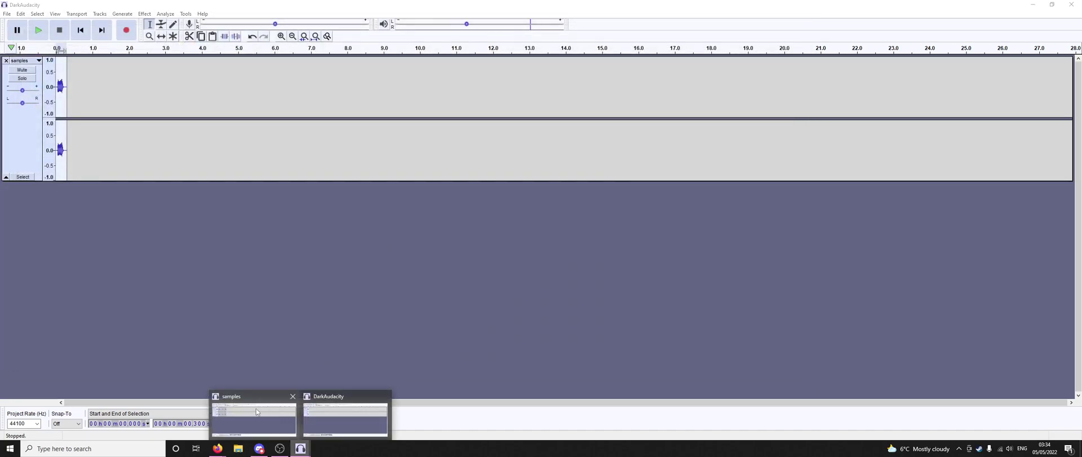
Move the second vocal sample into the new project and export it as WAV
{"action": "left_click", "coordinate": [254, 412]}
{"action": "left_click_drag", "start_coordinate": [83, 155], "coordinate": [104, 155]}
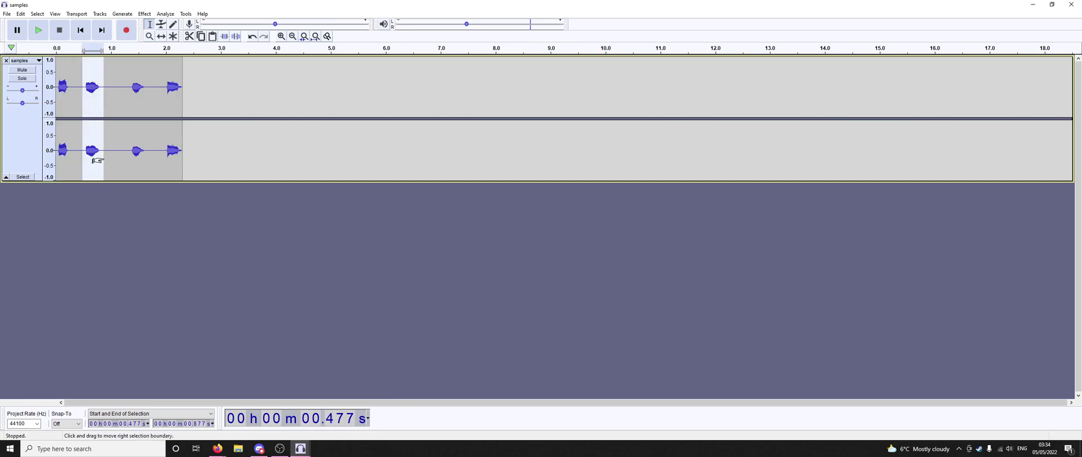
{"action": "left_click", "coordinate": [301, 448]}
{"action": "left_click", "coordinate": [326, 426]}
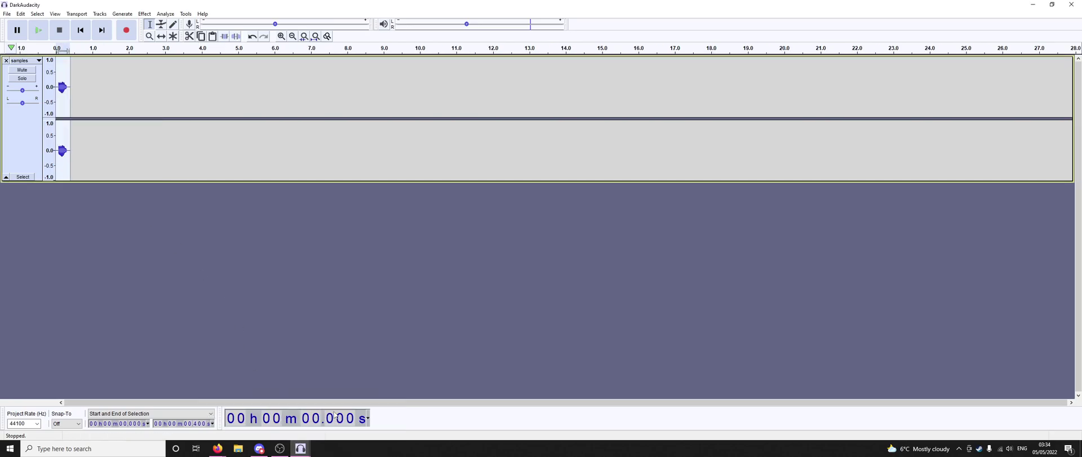
{"action": "left_click", "coordinate": [7, 14]}
{"action": "mouse_move", "coordinate": [22, 75]}
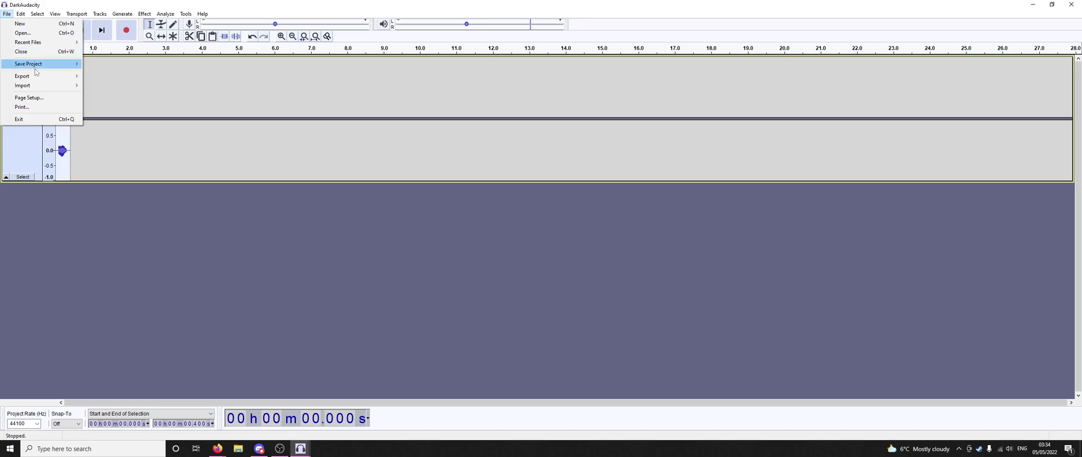
{"action": "left_click", "coordinate": [138, 88]}
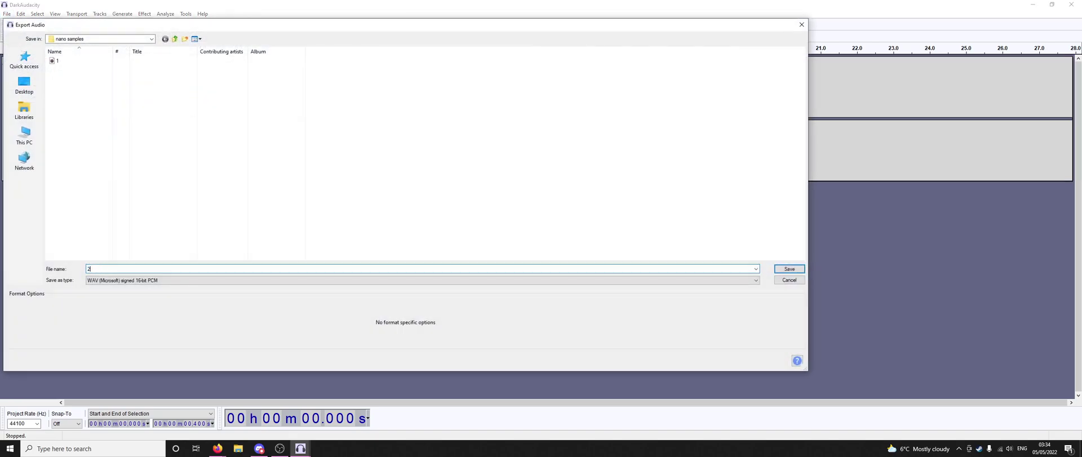
{"action": "key", "text": "Escape"}
Move the third vocal sample into the new project and export it as WAV
{"action": "left_click", "coordinate": [338, 414]}
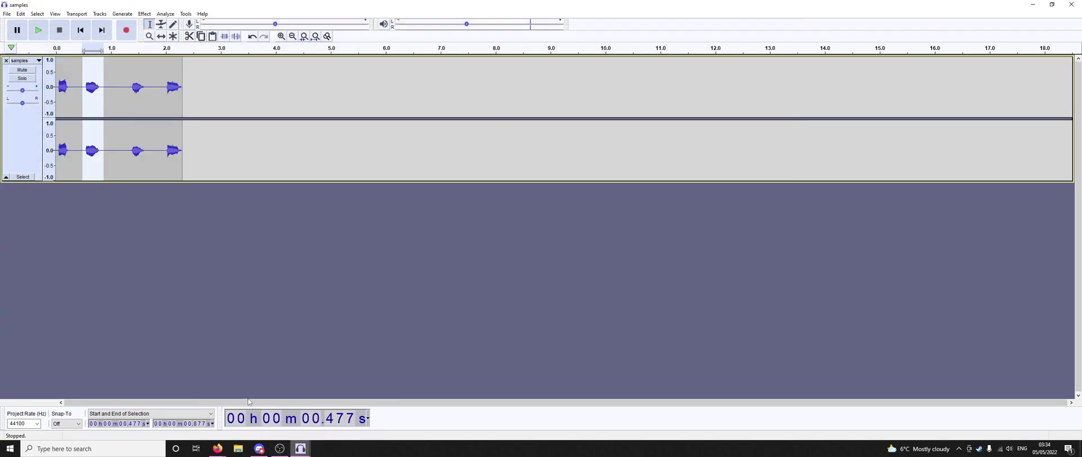
{"action": "left_click_drag", "start_coordinate": [129, 93], "coordinate": [151, 93]}
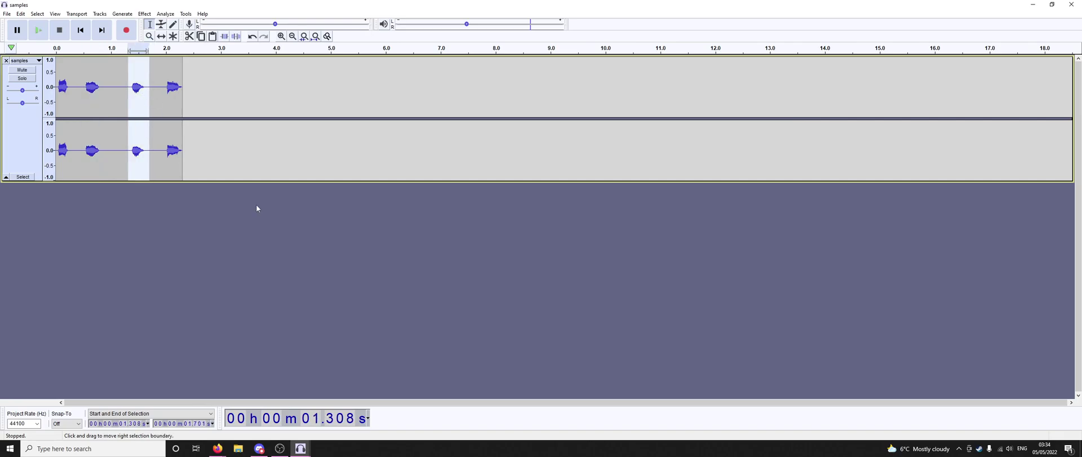
{"action": "left_click", "coordinate": [251, 415]}
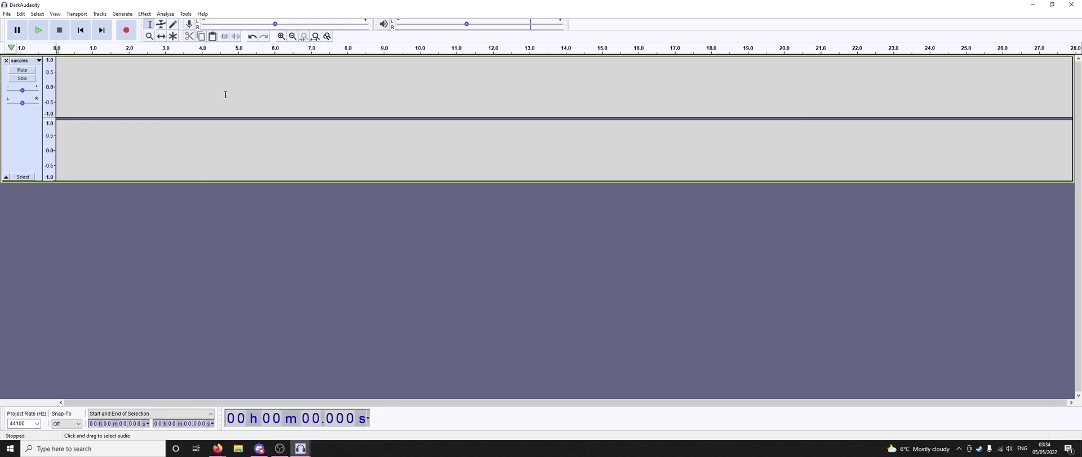
{"action": "left_click", "coordinate": [6, 14]}
{"action": "mouse_move", "coordinate": [23, 76]}
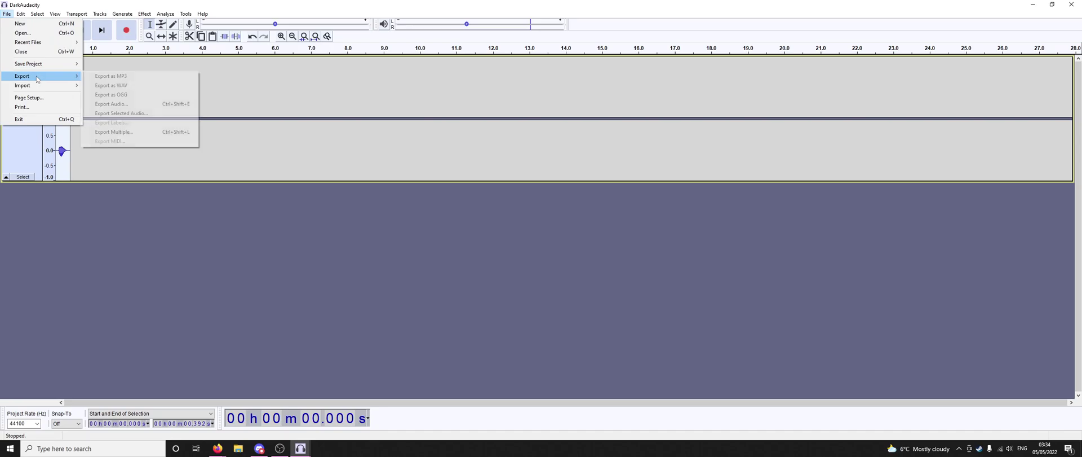
{"action": "left_click", "coordinate": [120, 82]}
{"action": "key", "text": "alt+Tab"}
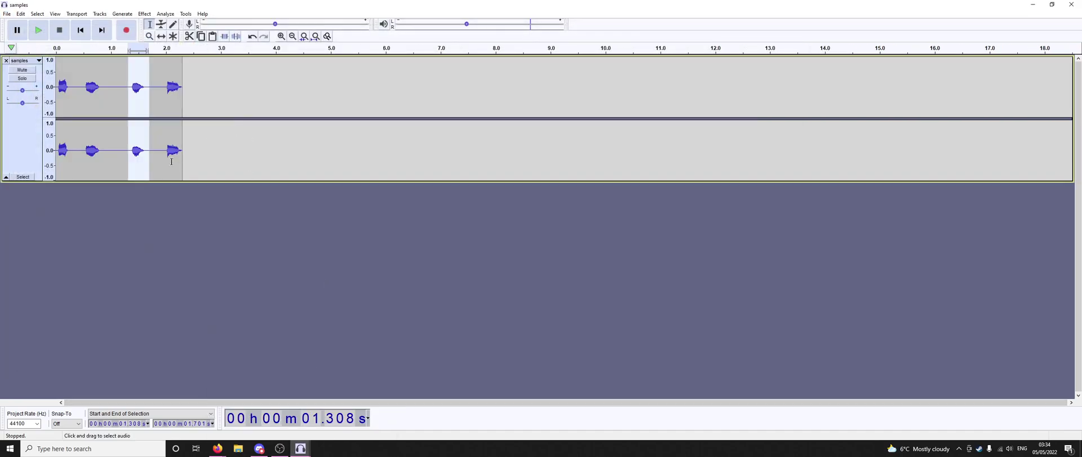
Move the fourth vocal sample into the new project and export it as WAV
{"action": "left_click_drag", "start_coordinate": [165, 162], "coordinate": [182, 162]}
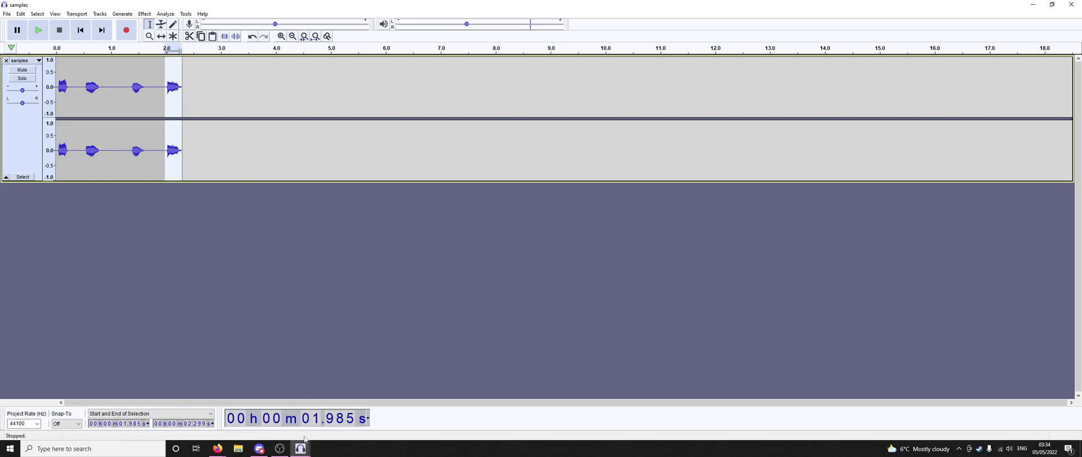
{"action": "mouse_move", "coordinate": [300, 448]}
{"action": "left_click", "coordinate": [339, 420]}
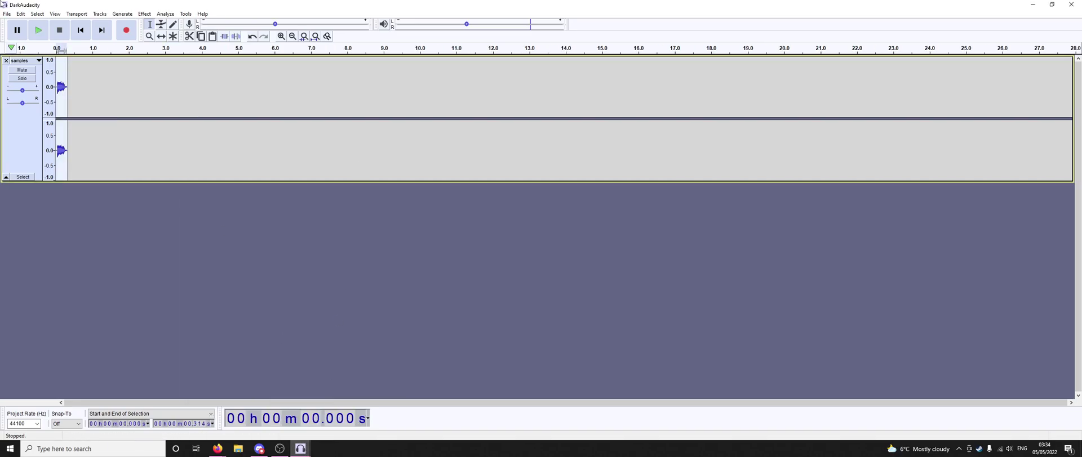
{"action": "left_click", "coordinate": [6, 14]}
{"action": "mouse_move", "coordinate": [23, 77]}
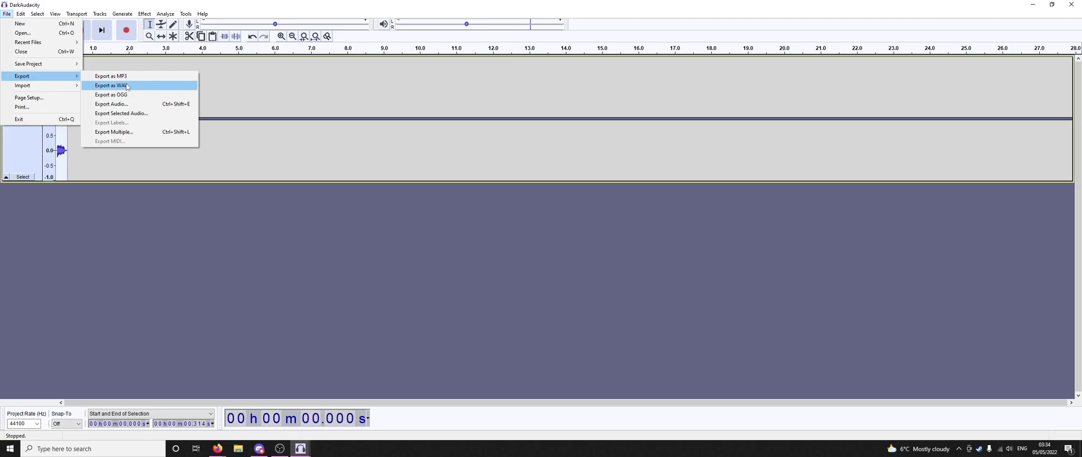
{"action": "left_click", "coordinate": [127, 86]}
{"action": "key", "text": "Escape"}
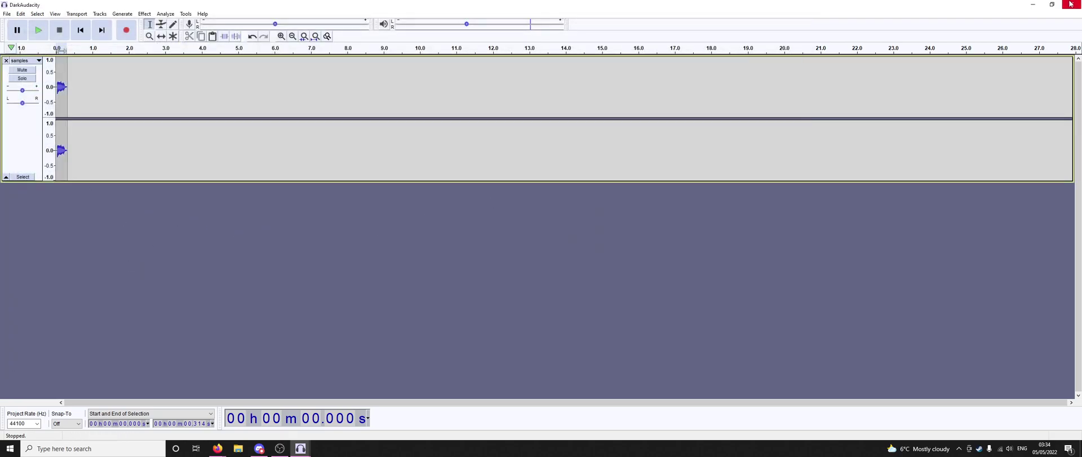
Clear the DarkAudacity windows and launch Chromatic Scale Generator from the chromatic_generator folder
{"action": "left_click", "coordinate": [1033, 4]}
{"action": "left_click", "coordinate": [1033, 4]}
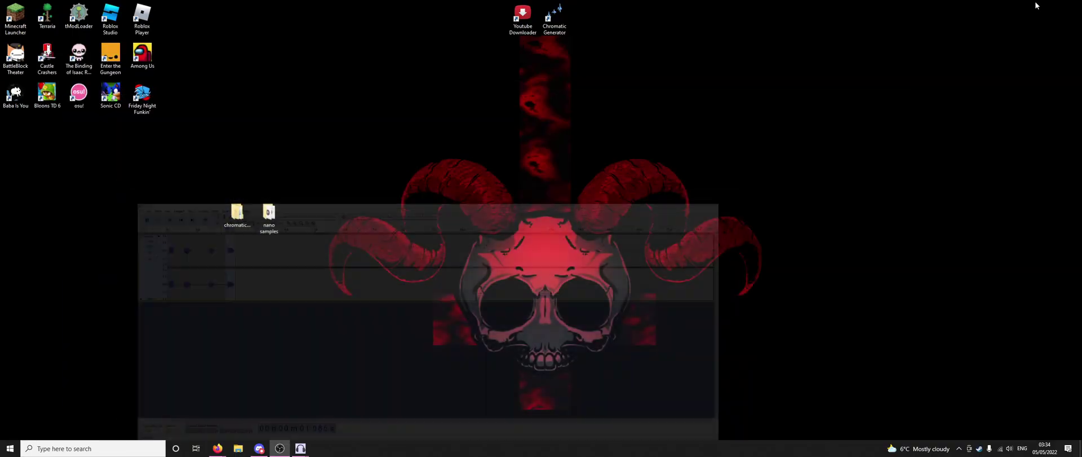
{"action": "double_click", "coordinate": [237, 213]}
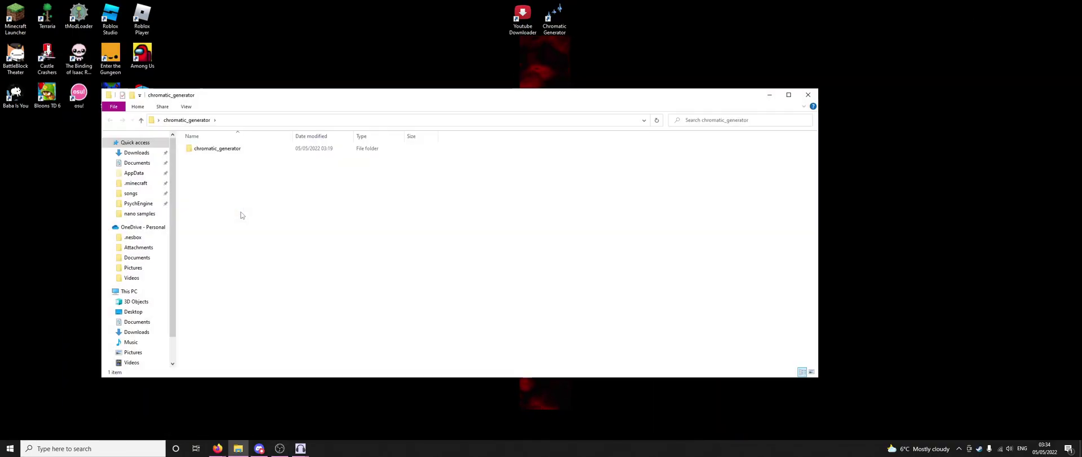
{"action": "left_click", "coordinate": [227, 186]}
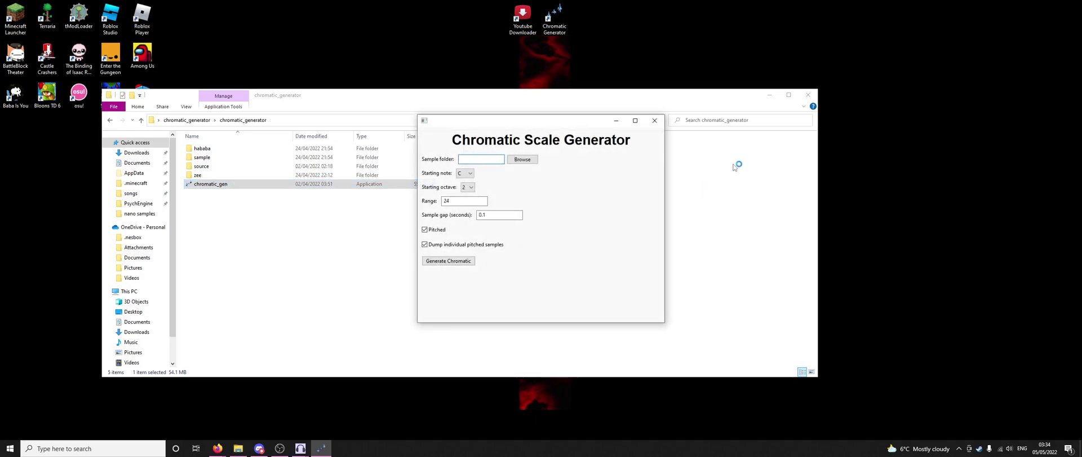
{"action": "left_click", "coordinate": [770, 95]}
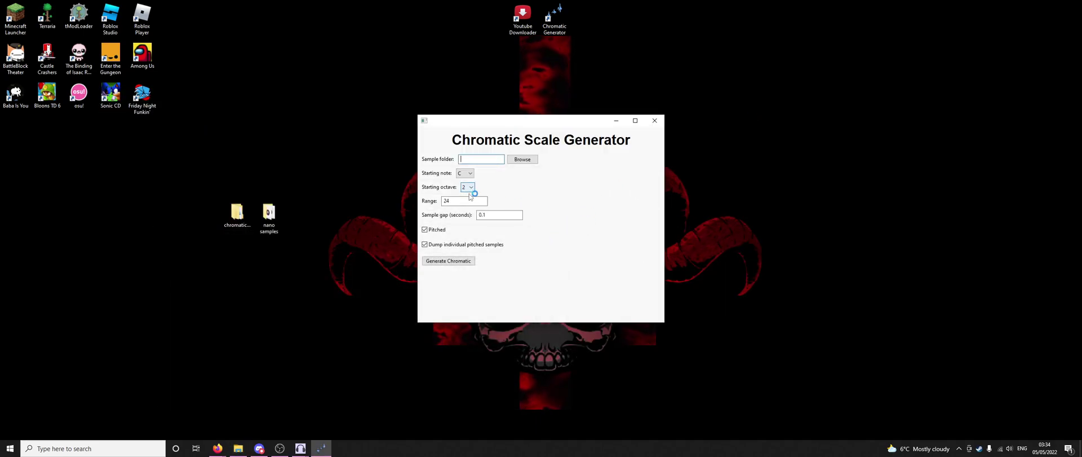
Set the range to 48 and drag nano samples onto the sample folder field
{"action": "double_click", "coordinate": [447, 200]}
{"action": "type", "text": "48"}
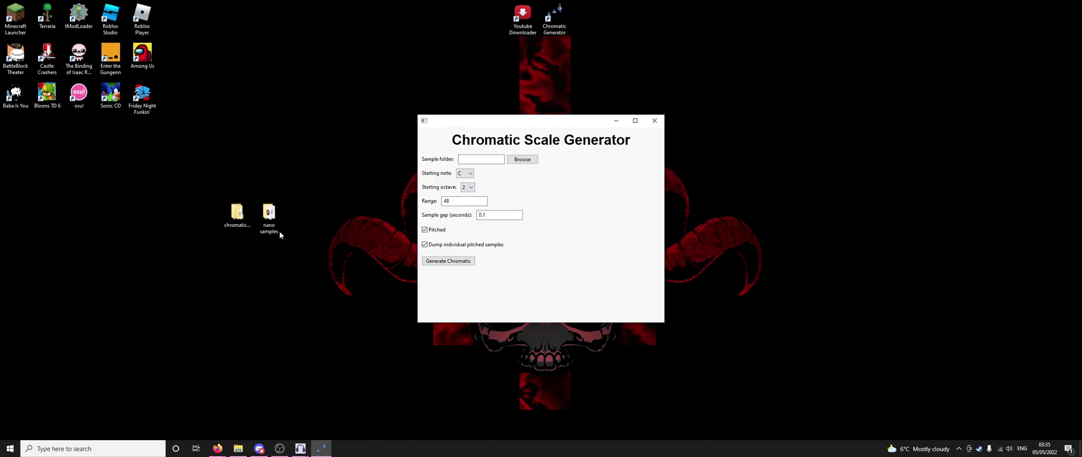
{"action": "left_click_drag", "start_coordinate": [280, 234], "coordinate": [471, 168]}
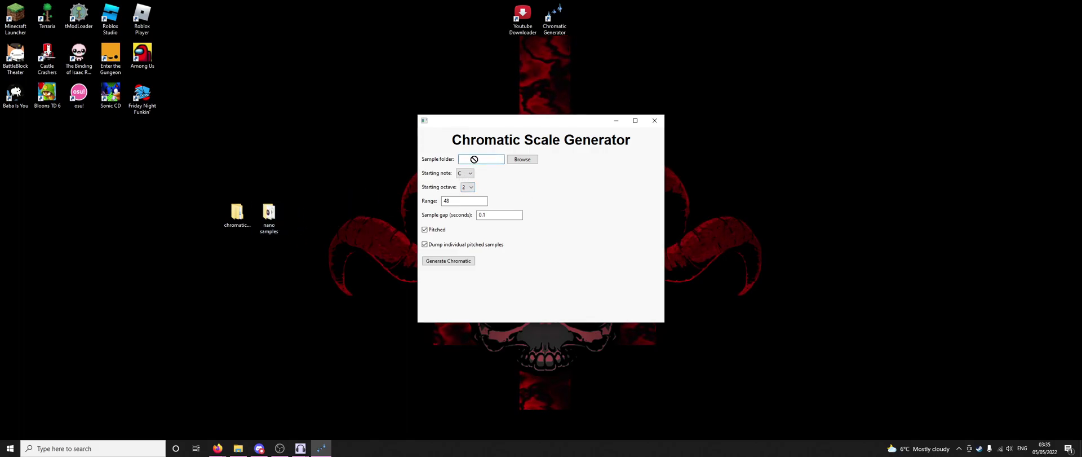
Set the sample folder to Desktop > nano samples
{"action": "left_click", "coordinate": [522, 161]}
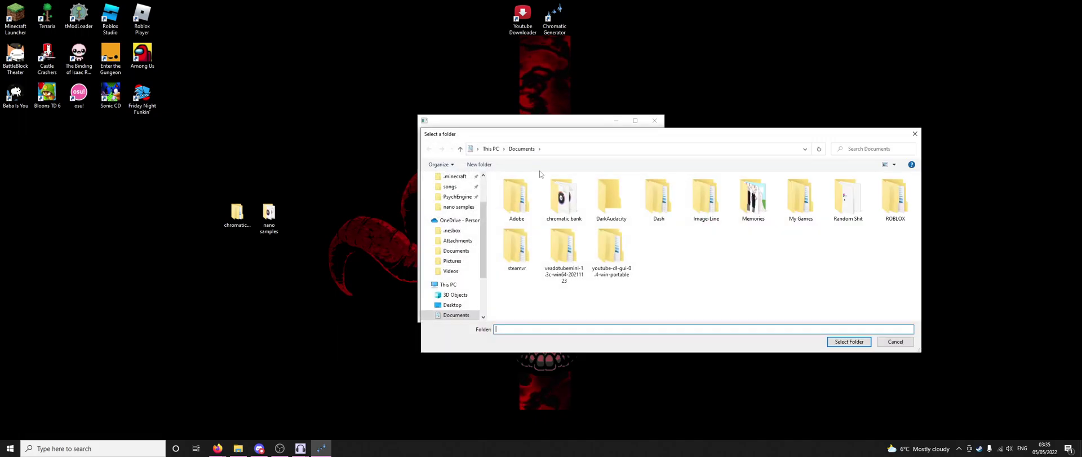
{"action": "scroll", "coordinate": [456, 200], "scroll_direction": "up", "scroll_amount": 2}
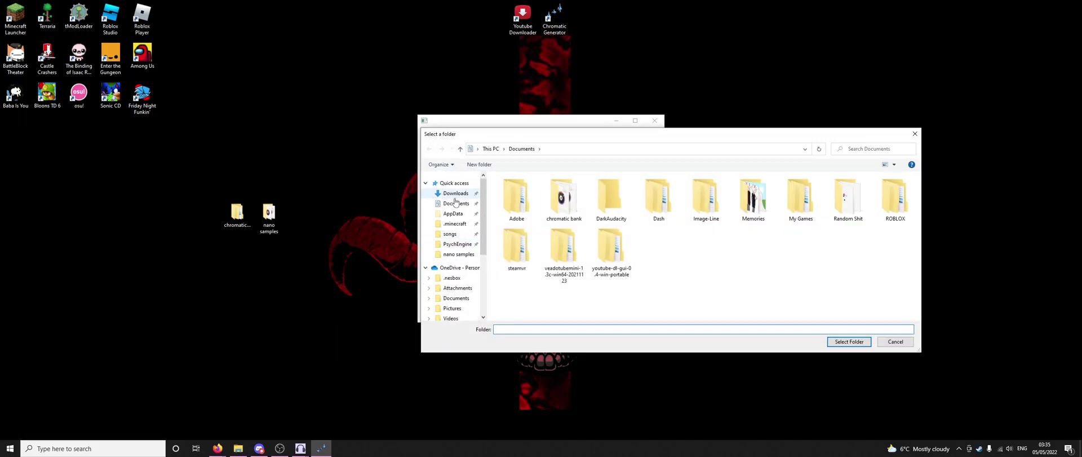
{"action": "left_click", "coordinate": [459, 253]}
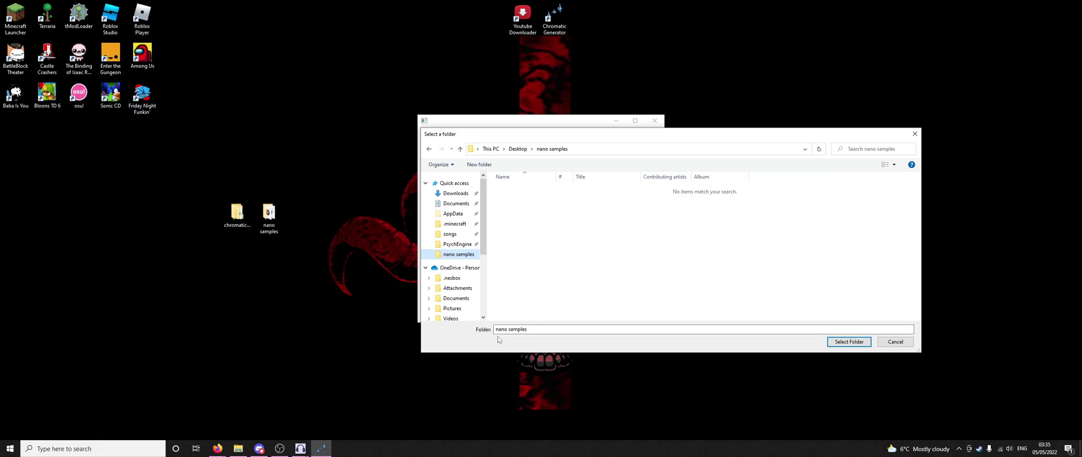
{"action": "left_click", "coordinate": [840, 341]}
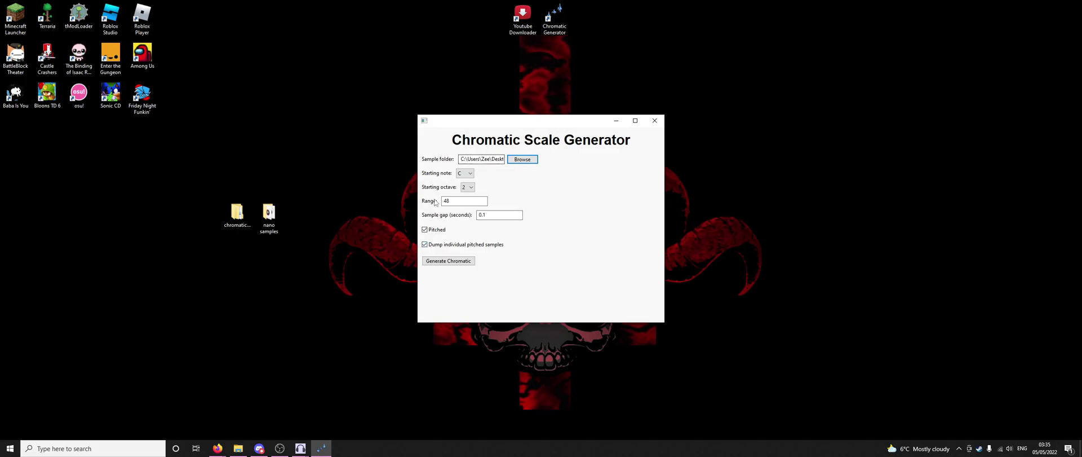
Set sample gap to 0.2, generate the chromatic file, and check nano samples for output
{"action": "left_click", "coordinate": [503, 218]}
{"action": "type", "text": "0.2"}
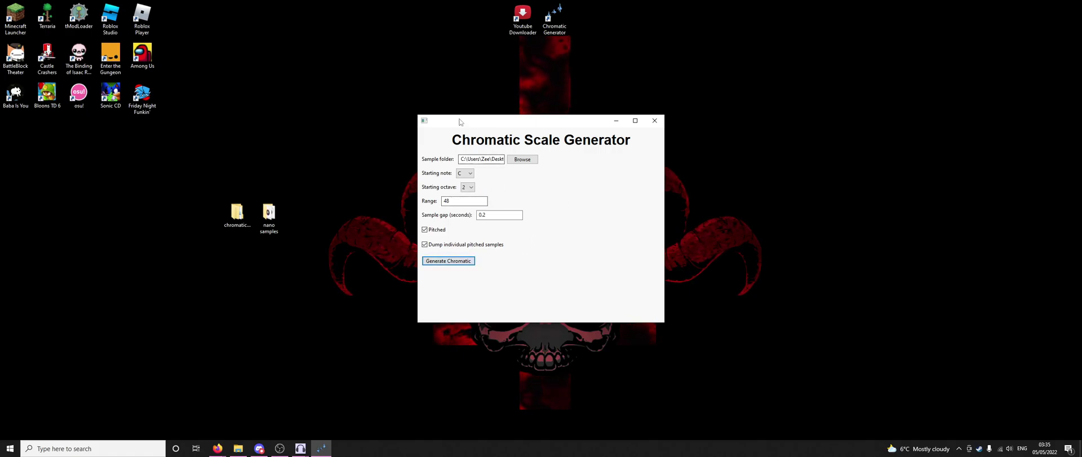
{"action": "left_click_drag", "start_coordinate": [463, 121], "coordinate": [456, 137]}
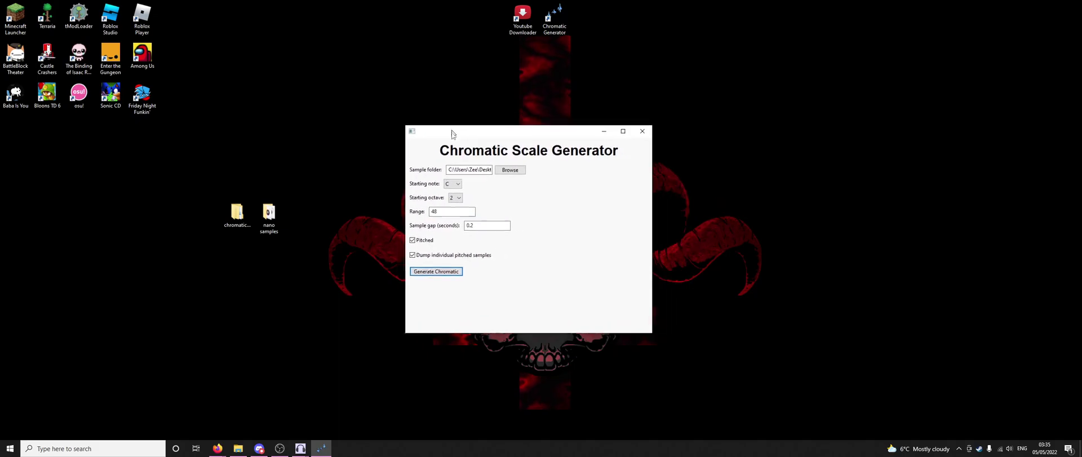
{"action": "double_click", "coordinate": [270, 217]}
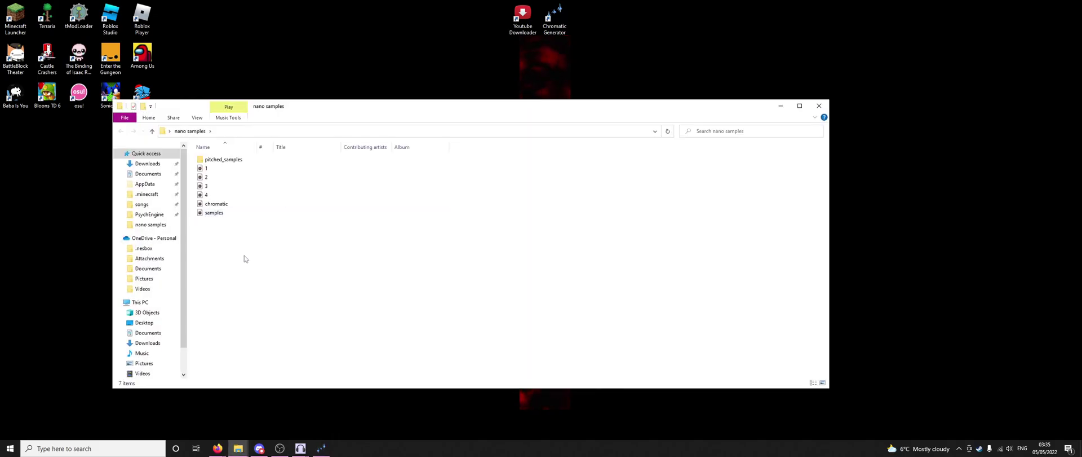
{"action": "scroll", "coordinate": [248, 261], "scroll_direction": "up", "scroll_amount": 1, "text": "ctrl"}
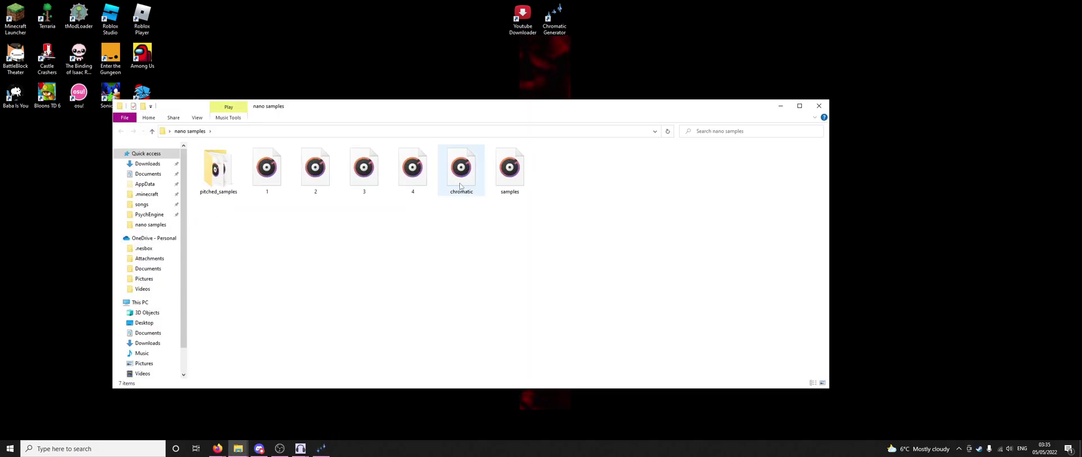
{"action": "left_click", "coordinate": [10, 448]}
Launch FL Studio, add a Slicex channel, and load the chromatic file into it
{"action": "left_click", "coordinate": [200, 213]}
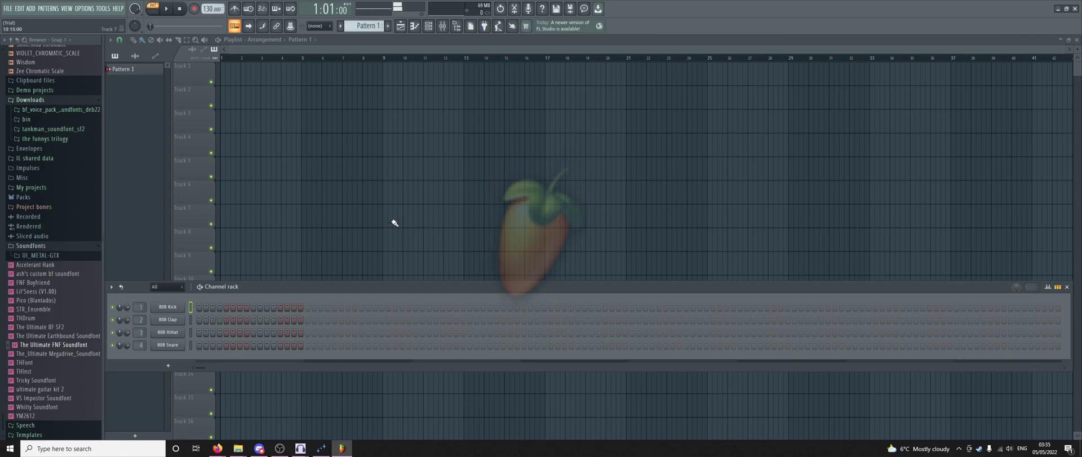
{"action": "left_click", "coordinate": [168, 365]}
{"action": "left_click", "coordinate": [172, 129]}
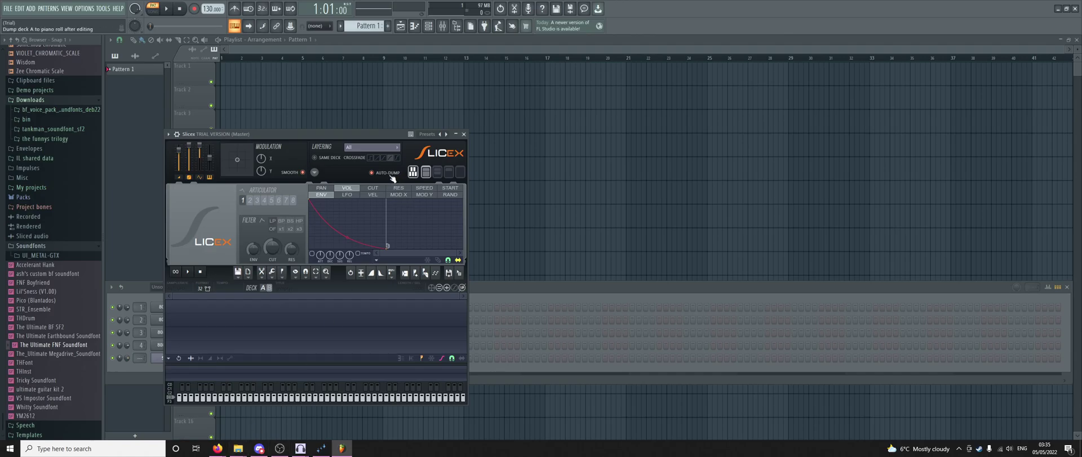
{"action": "mouse_move", "coordinate": [238, 448]}
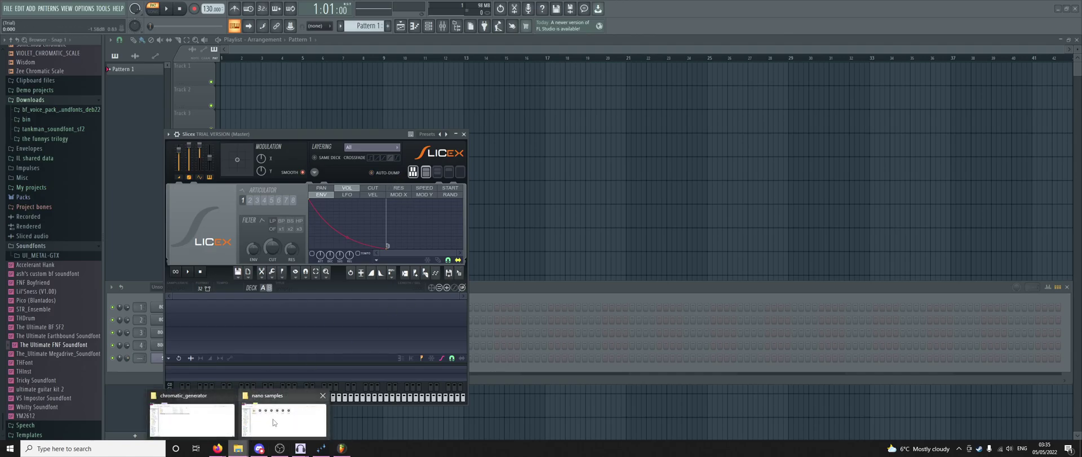
{"action": "left_click", "coordinate": [273, 422]}
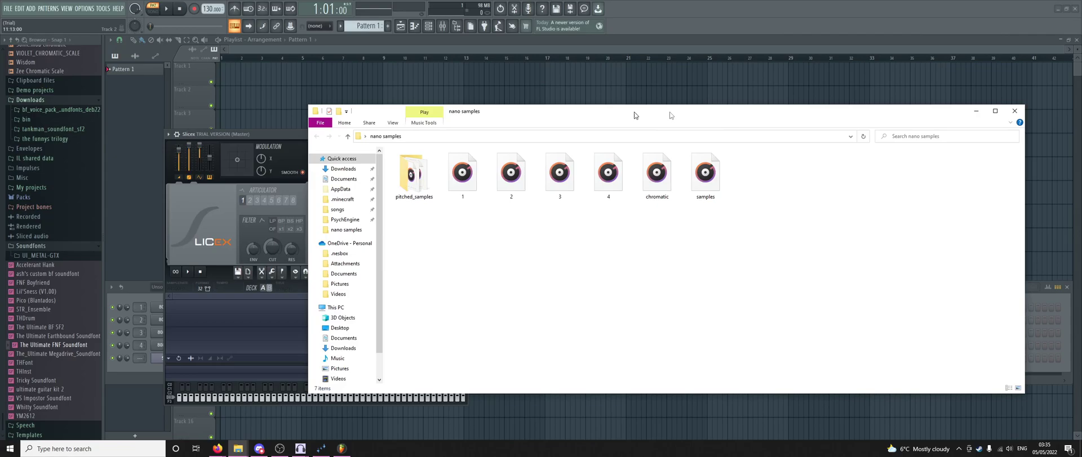
{"action": "left_click_drag", "start_coordinate": [456, 116], "coordinate": [763, 96]}
{"action": "left_click", "coordinate": [765, 165]}
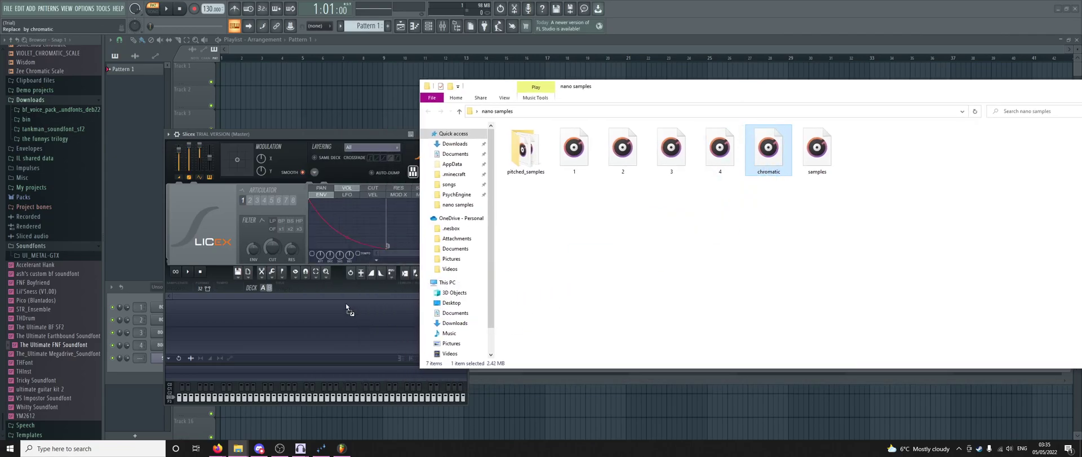
{"action": "left_click_drag", "start_coordinate": [765, 166], "coordinate": [349, 310]}
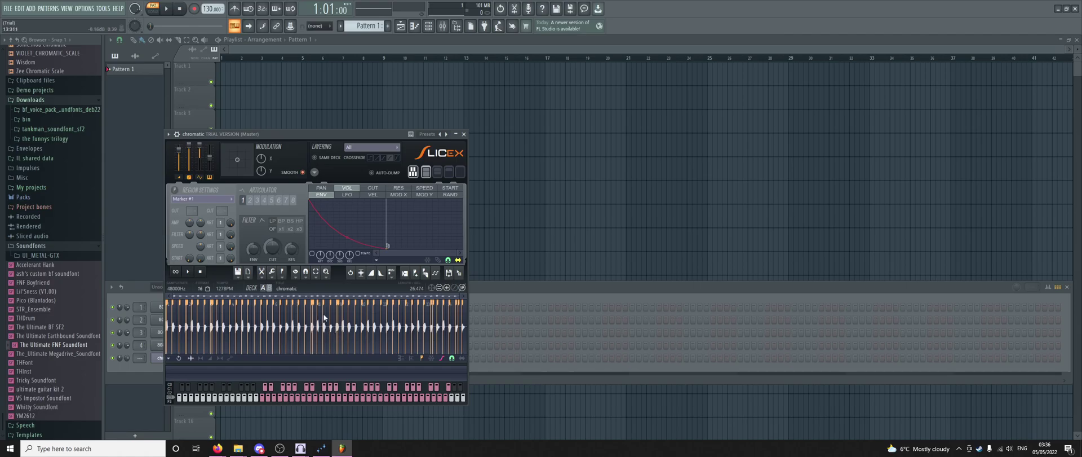
Re-slice the chromatic sample with Medium auto-slicing and test pitches with the W and T keys
{"action": "left_click", "coordinate": [427, 277]}
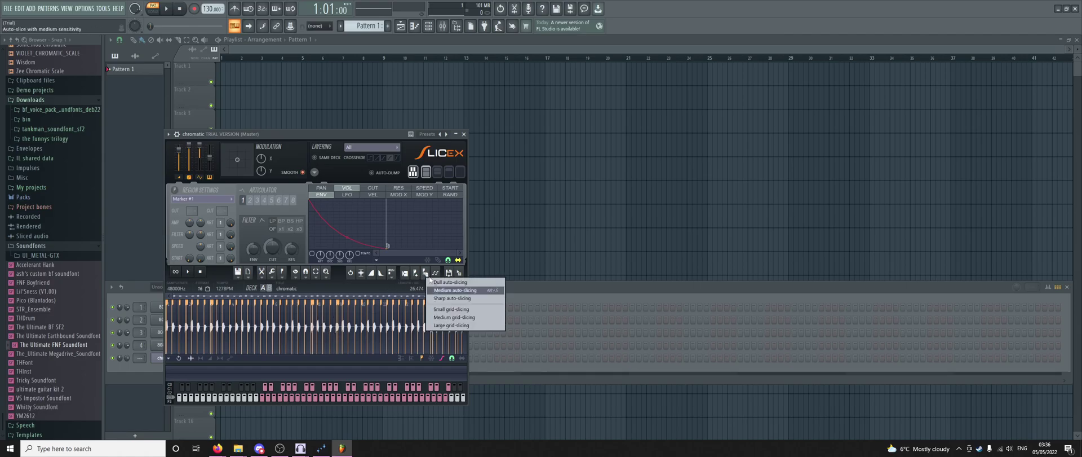
{"action": "left_click", "coordinate": [451, 289]}
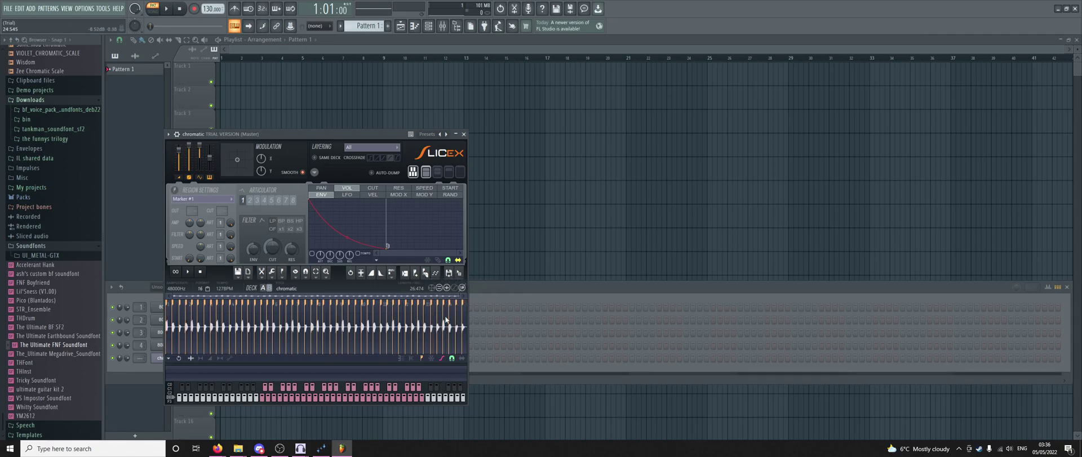
{"action": "left_click", "coordinate": [162, 358]}
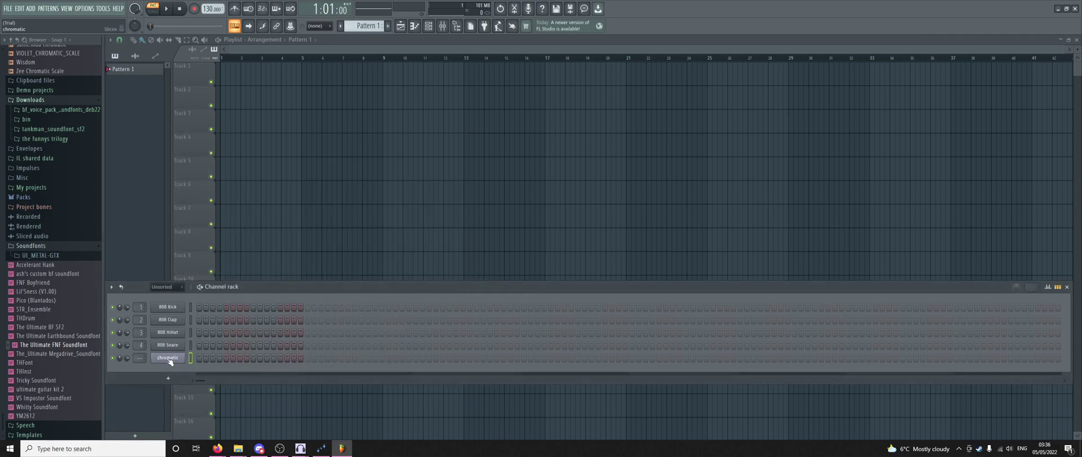
{"action": "key", "text": "w"}
{"action": "key", "text": "t"}
{"action": "scroll", "coordinate": [266, 269], "scroll_direction": "up", "scroll_amount": 5}
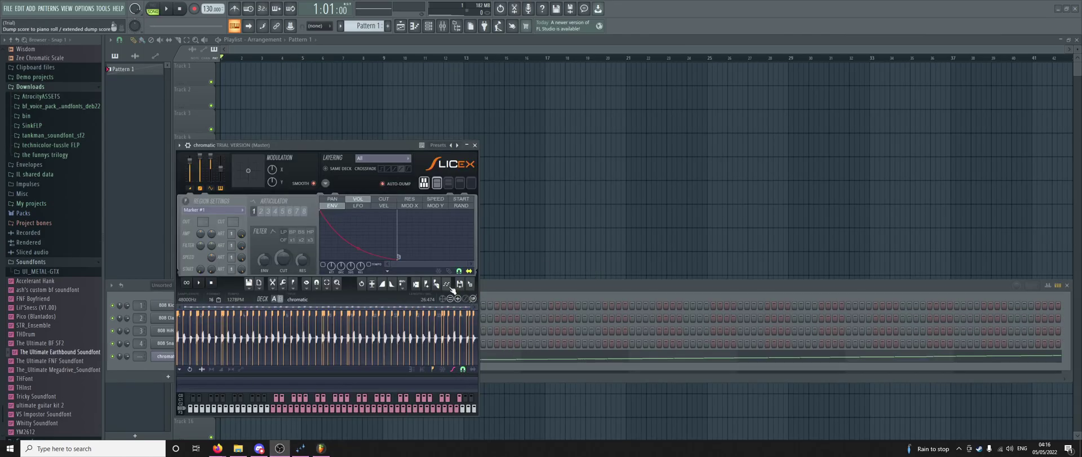
{"action": "left_click", "coordinate": [438, 288]}
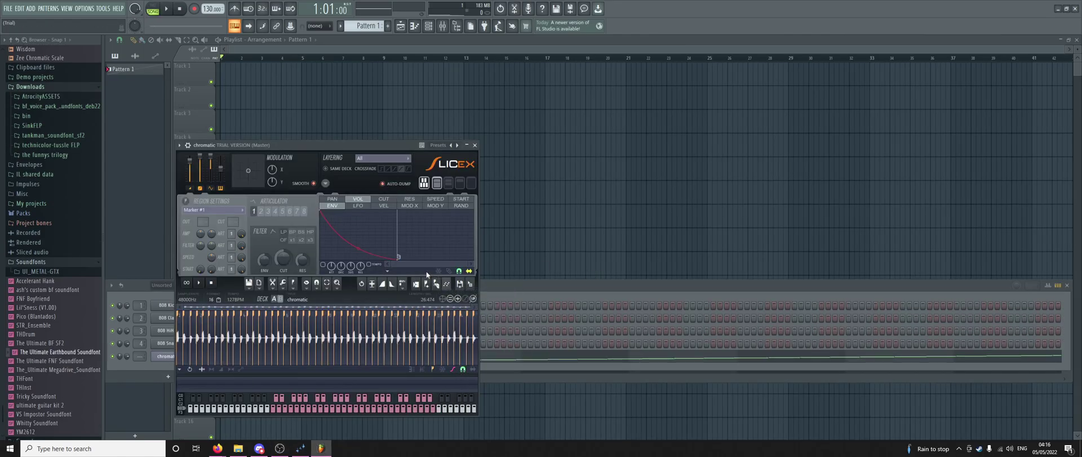
Save the sliced sample as wave file 'Nano Chromatic' in nano samples
{"action": "left_click", "coordinate": [251, 288]}
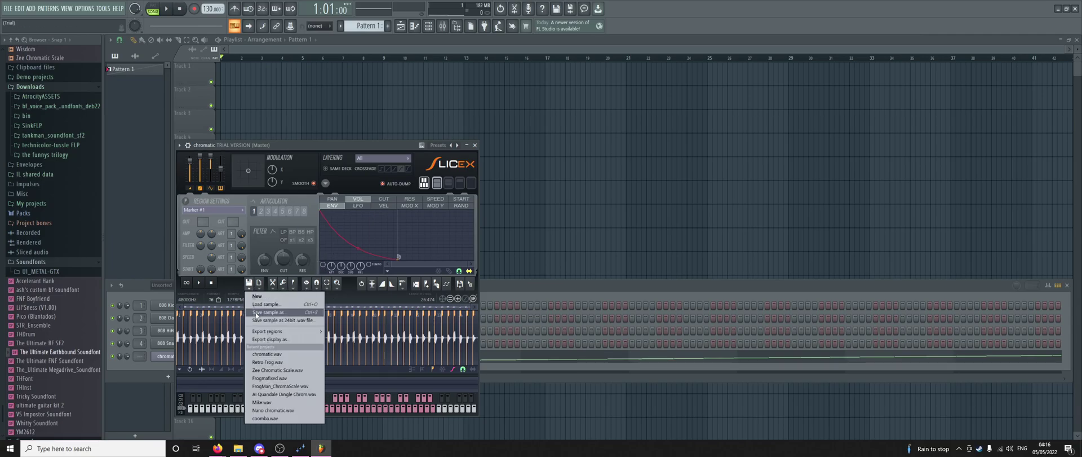
{"action": "left_click", "coordinate": [255, 311]}
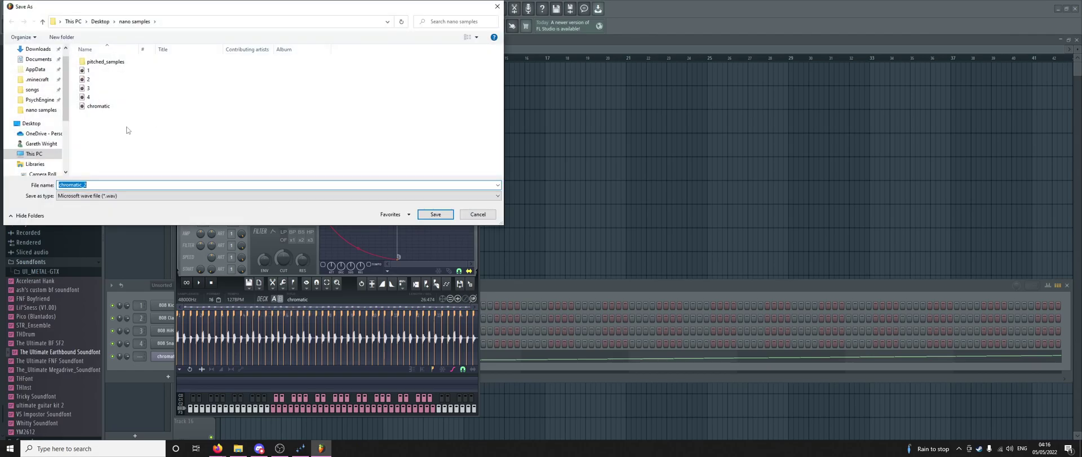
{"action": "type", "text": "Nano C"}
{"action": "key", "text": "Return"}
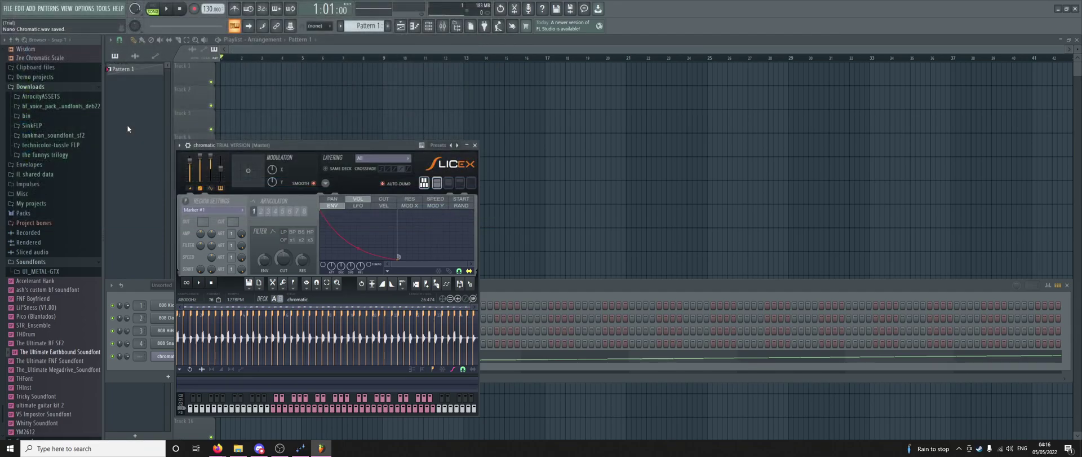
{"action": "left_click", "coordinate": [8, 8]}
{"action": "left_click", "coordinate": [16, 36]}
Decline saving untitled.flp and open the Sink song project from Downloads
{"action": "left_click", "coordinate": [555, 246]}
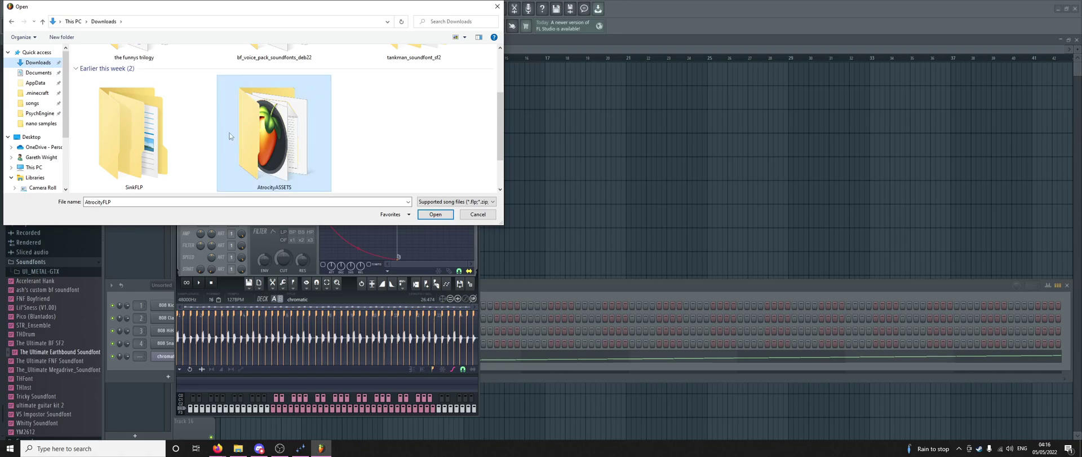
{"action": "double_click", "coordinate": [110, 64]}
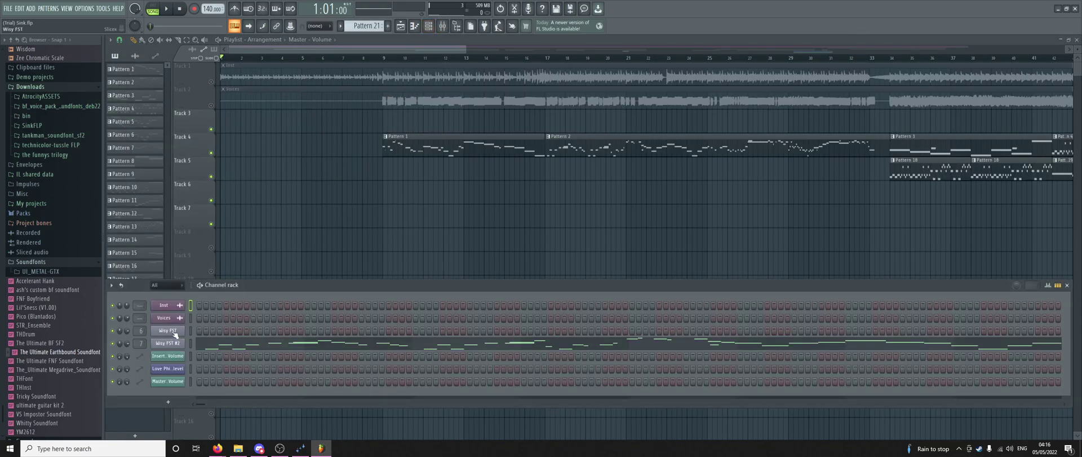
Open the Wisy FST channel as Slicex and load the Nano Chromatic sample into it
{"action": "left_click", "coordinate": [172, 332]}
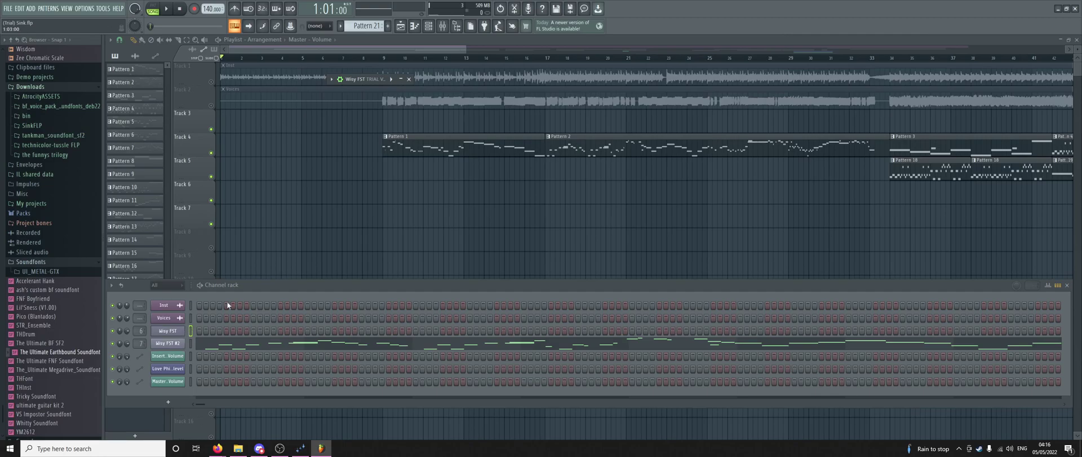
{"action": "double_click", "coordinate": [390, 79]}
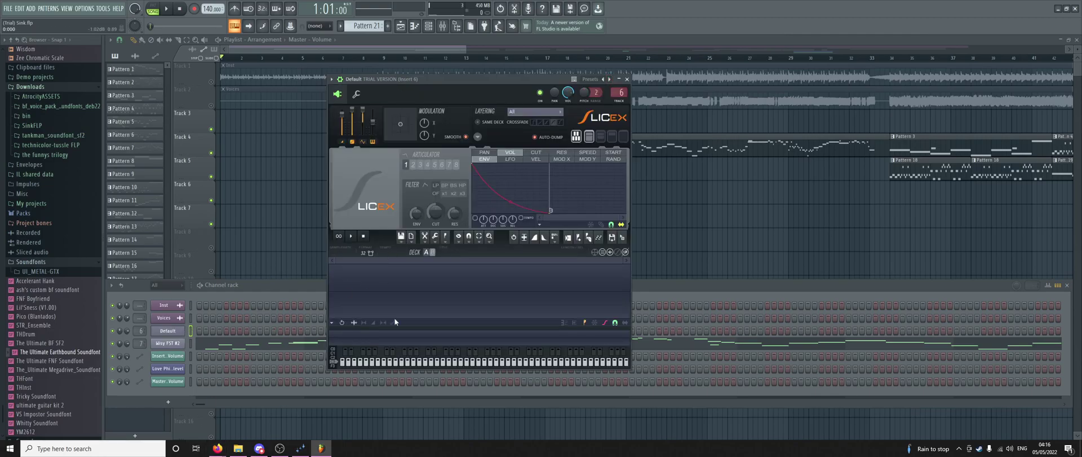
{"action": "left_click", "coordinate": [238, 449]}
{"action": "left_click_drag", "start_coordinate": [545, 117], "coordinate": [656, 116]}
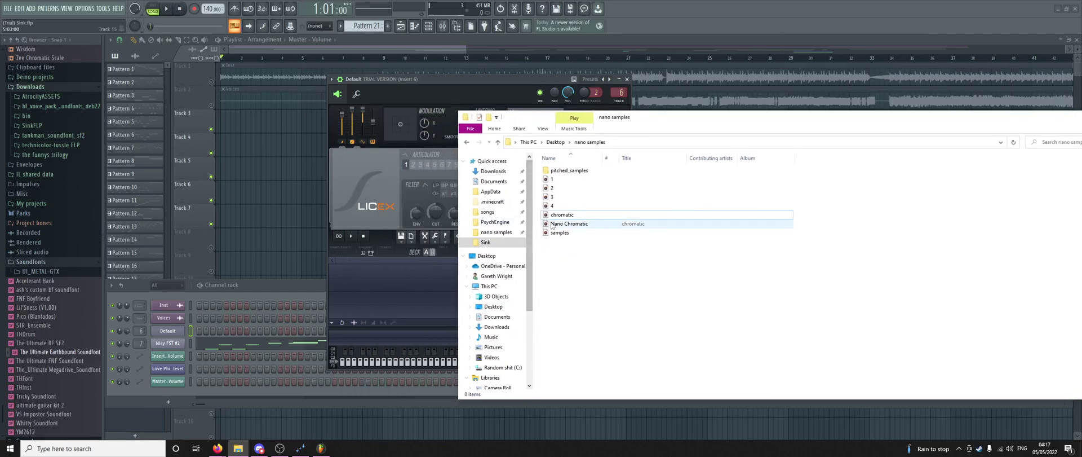
{"action": "left_click_drag", "start_coordinate": [570, 224], "coordinate": [394, 300]}
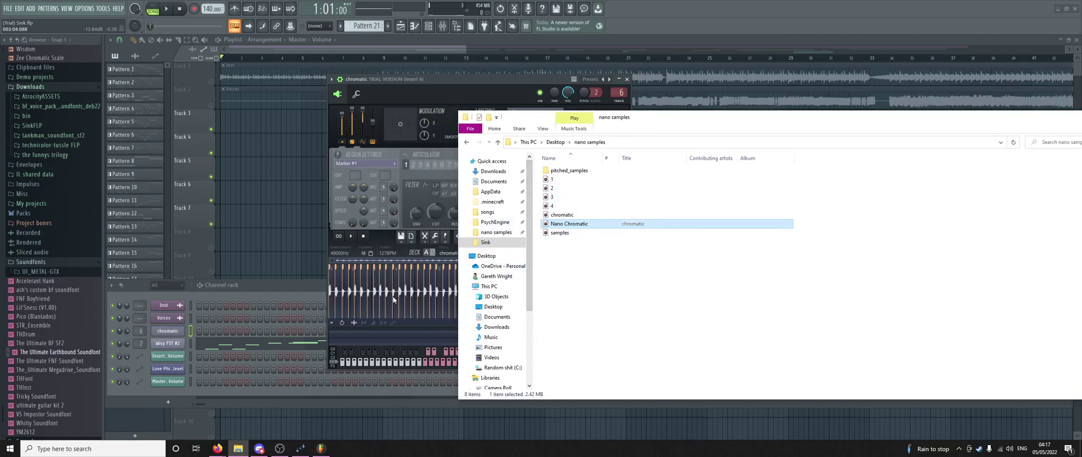
{"action": "left_click", "coordinate": [382, 243]}
{"action": "key", "text": "Escape"}
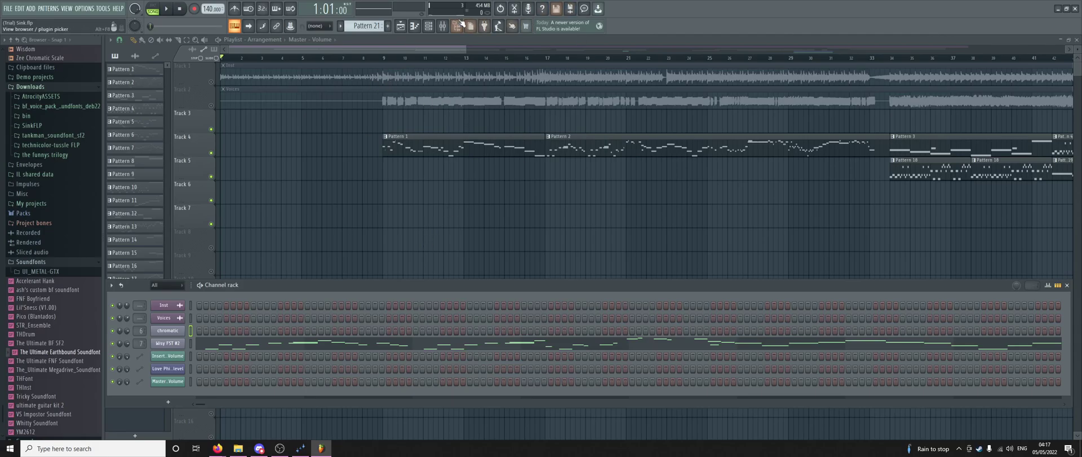
Check the Soundgoodizer effect on mixer insert 6
{"action": "left_click", "coordinate": [443, 26]}
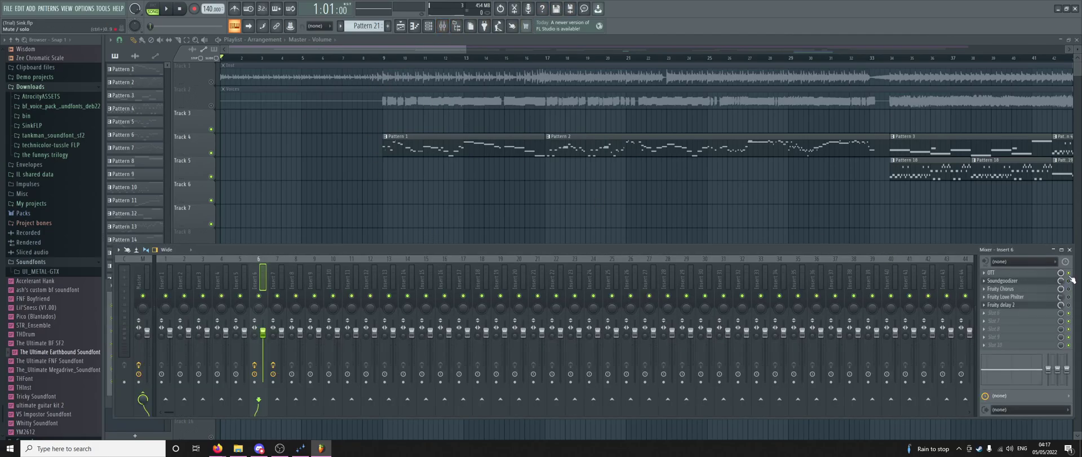
{"action": "left_click", "coordinate": [1007, 280]}
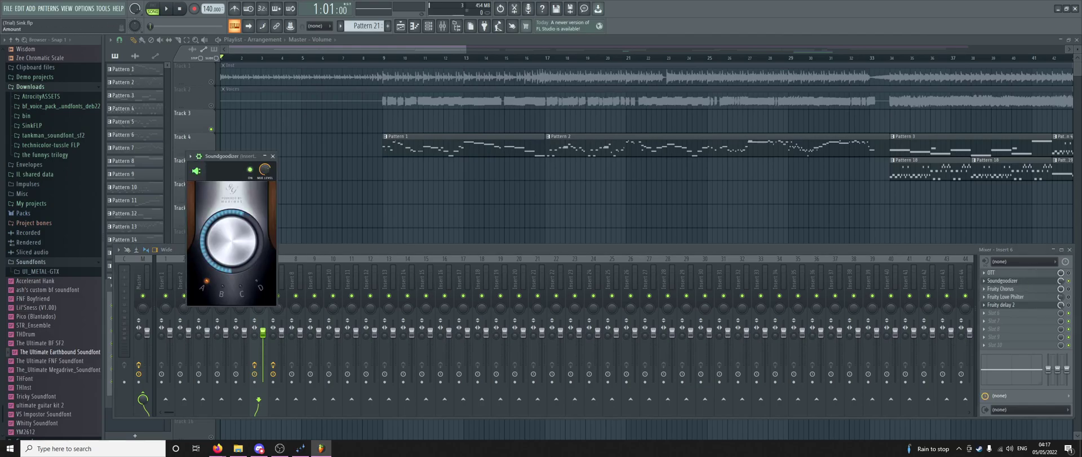
{"action": "left_click", "coordinate": [345, 99]}
Transpose Pattern 1's melody up an octave (A6 to A7) and set the song position near bar 7
{"action": "double_click", "coordinate": [400, 146]}
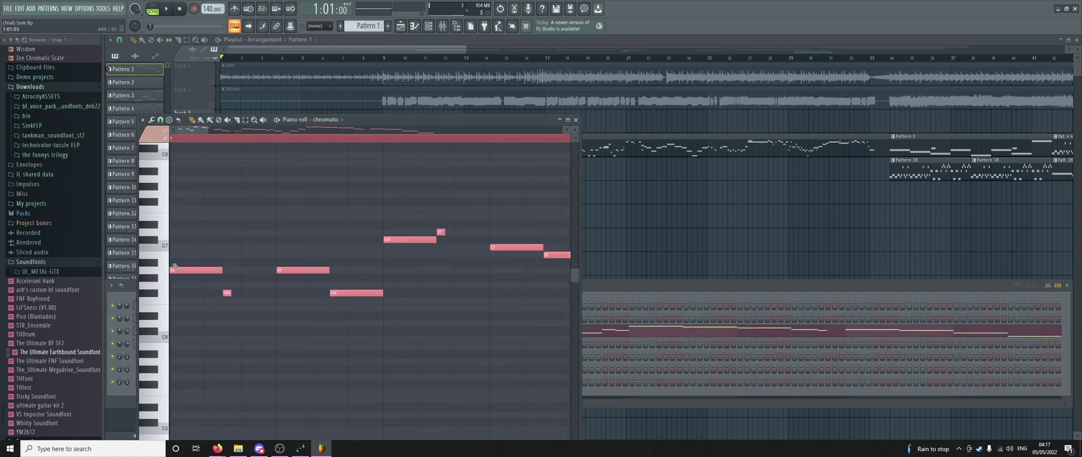
{"action": "scroll", "coordinate": [169, 261], "scroll_direction": "up", "scroll_amount": 3}
{"action": "key", "text": "ctrl+Up"}
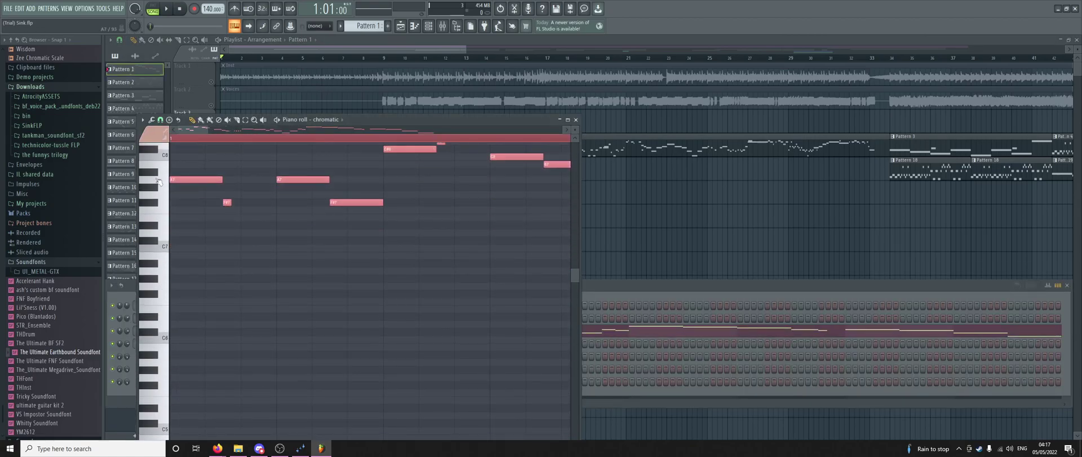
{"action": "key", "text": "F7"}
{"action": "left_click", "coordinate": [350, 57]}
{"action": "key", "text": "F6"}
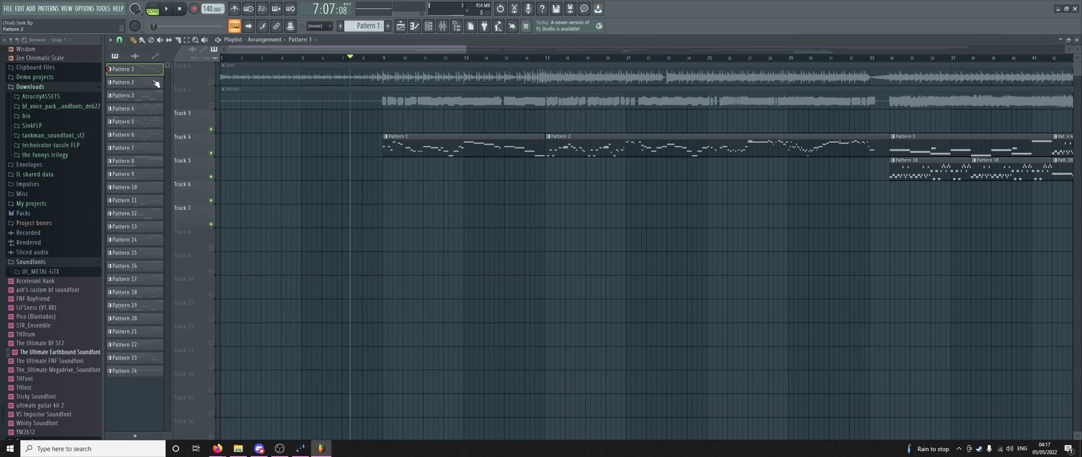
Unmute Track 1's audio clip and play the Sink arrangement through Pattern 2, then stop at bar 7
{"action": "left_click", "coordinate": [213, 83]}
{"action": "key", "text": "space"}
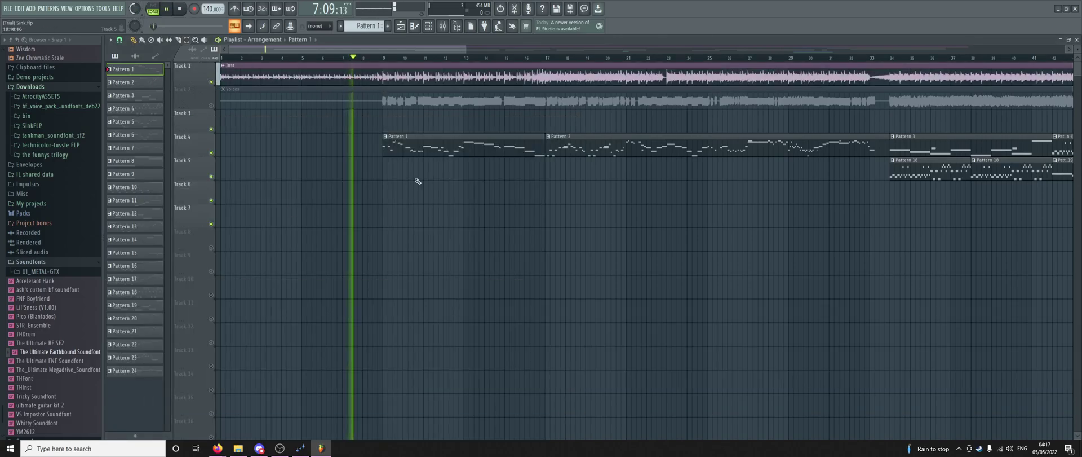
{"action": "scroll", "coordinate": [442, 197], "scroll_direction": "up", "scroll_amount": 3}
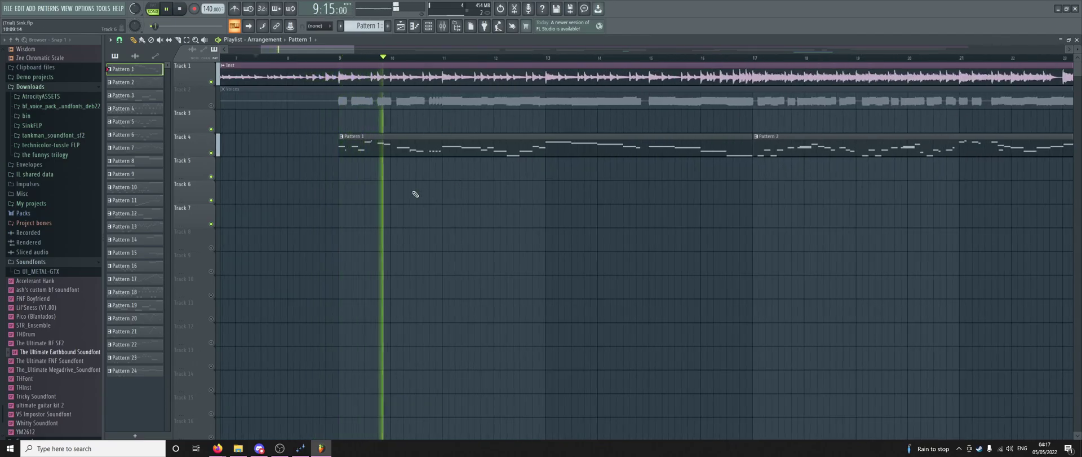
{"action": "scroll", "coordinate": [317, 188], "scroll_direction": "down", "scroll_amount": 1}
{"action": "scroll", "coordinate": [443, 186], "scroll_direction": "up", "scroll_amount": 1}
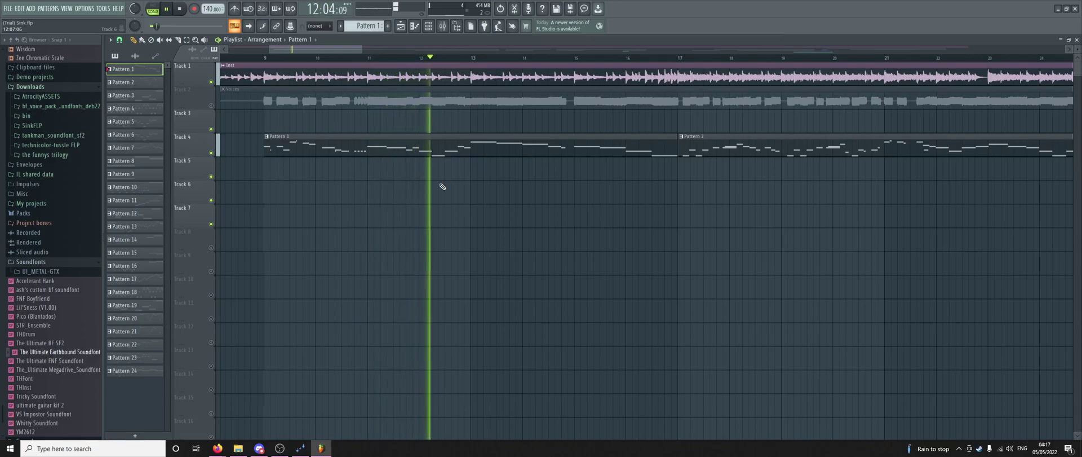
{"action": "scroll", "coordinate": [386, 244], "scroll_direction": "down", "scroll_amount": 1}
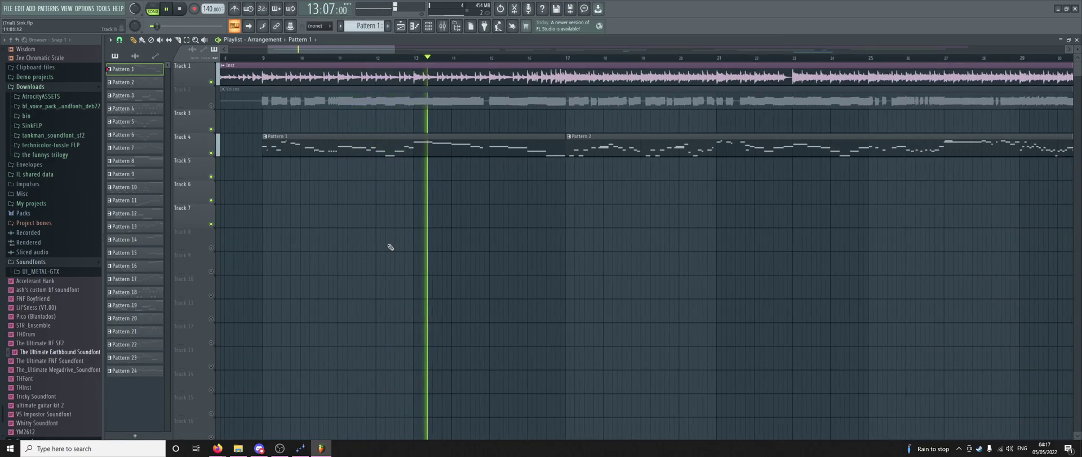
{"action": "scroll", "coordinate": [560, 252], "scroll_direction": "up", "scroll_amount": 1}
{"action": "scroll", "coordinate": [560, 252], "scroll_direction": "up", "scroll_amount": 1}
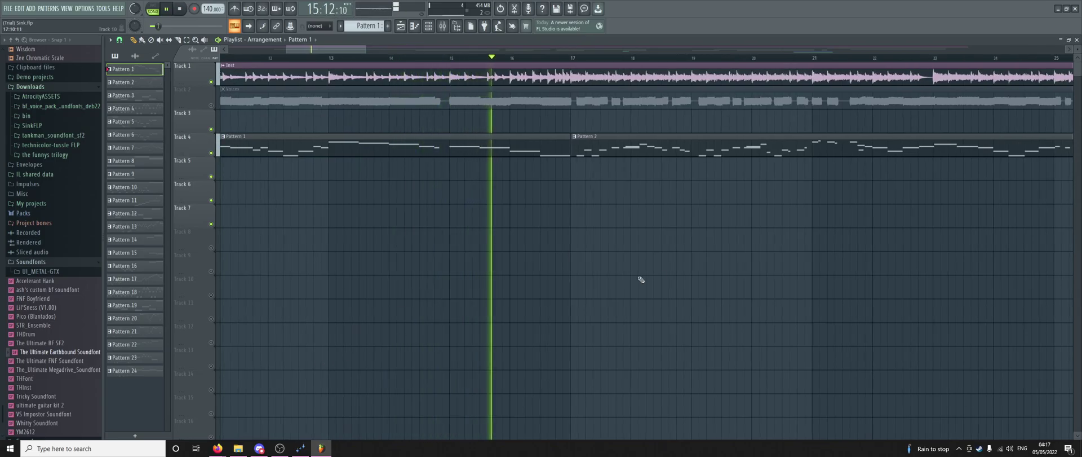
{"action": "scroll", "coordinate": [716, 282], "scroll_direction": "up", "scroll_amount": 1}
{"action": "scroll", "coordinate": [717, 281], "scroll_direction": "up", "scroll_amount": 1}
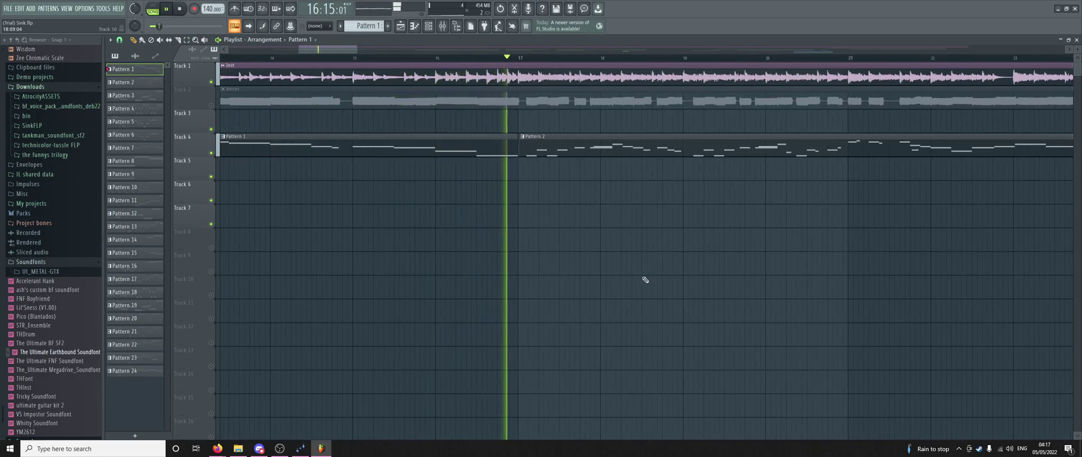
{"action": "key", "text": "space"}
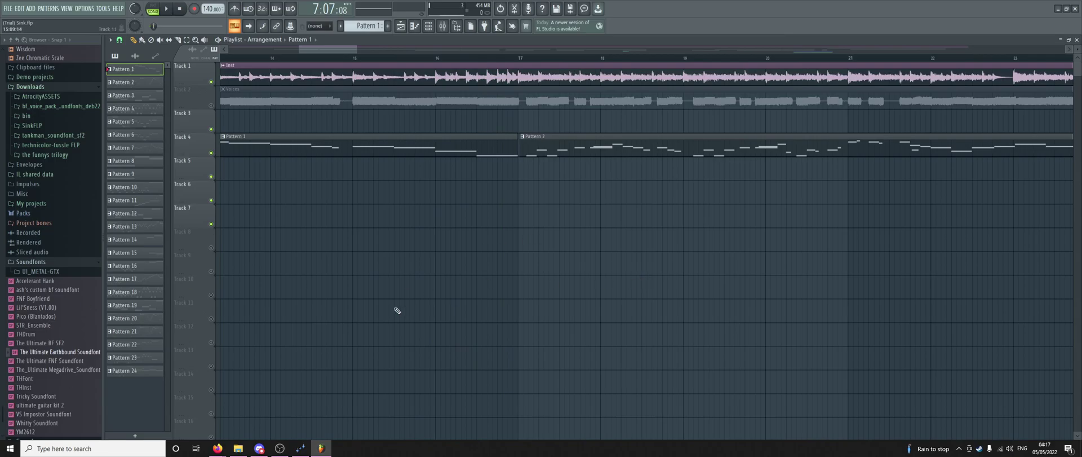
{"action": "scroll", "coordinate": [609, 306], "scroll_direction": "down", "scroll_amount": 2}
{"action": "scroll", "coordinate": [597, 301], "scroll_direction": "down", "scroll_amount": 2}
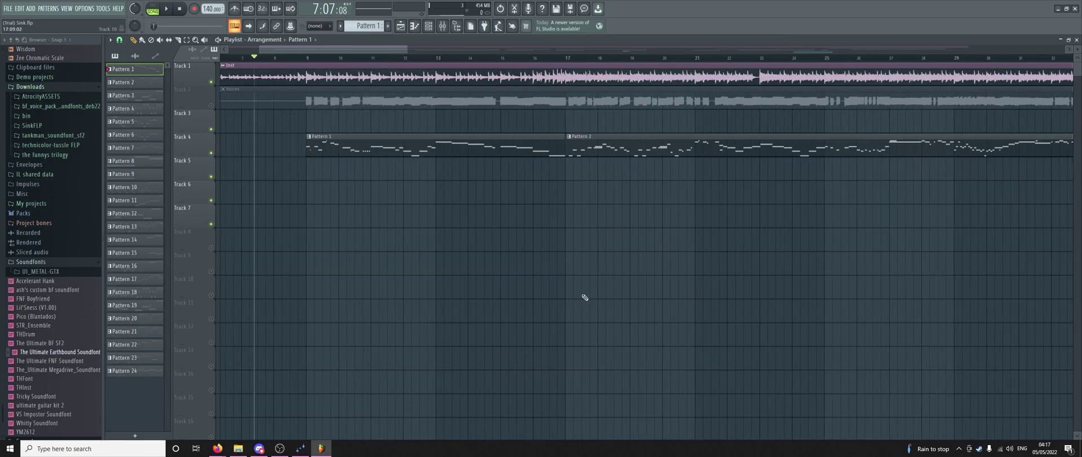